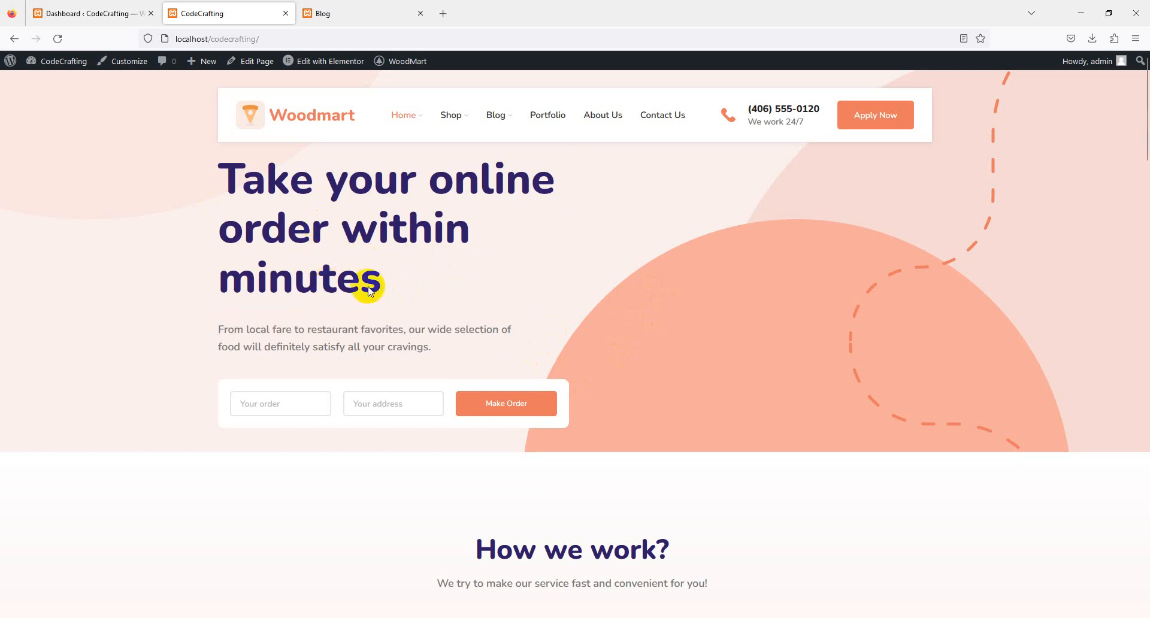
# - Review the front pages of the Blog site and the CodeCrafting site
pyautogui.click(334, 12)
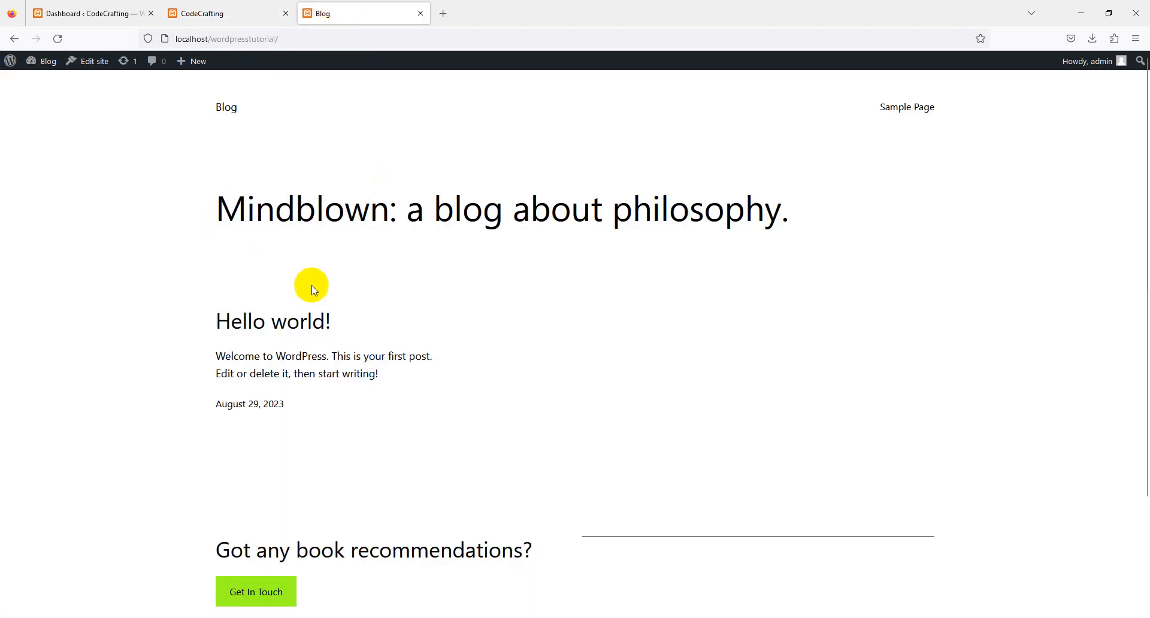
pyautogui.scroll(-3, 279, 182)
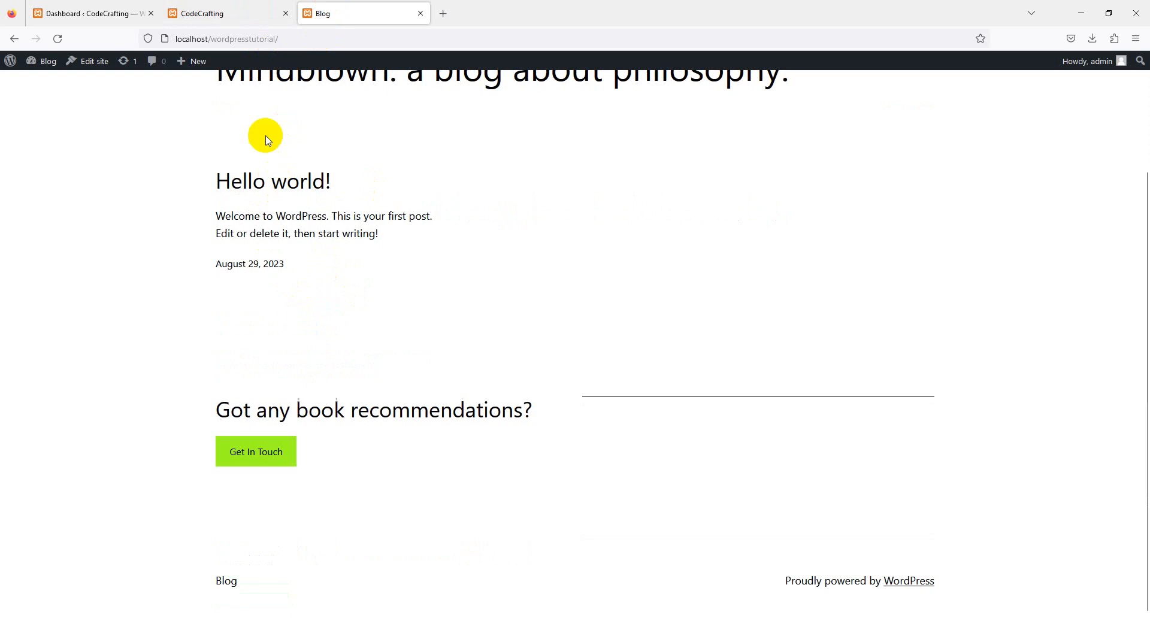
pyautogui.click(245, 18)
pyautogui.scroll(-5, 436, 296)
pyautogui.scroll(-15, 437, 303)
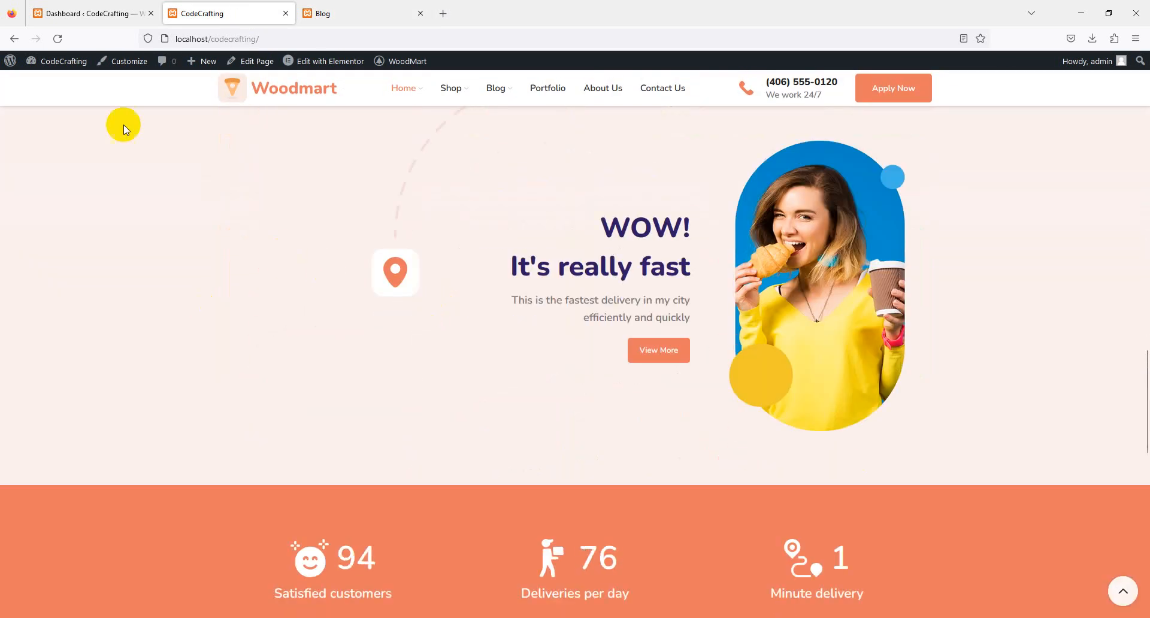
# - Open the page for adding new plugins in the CodeCrafting site's dashboard
pyautogui.click(66, 13)
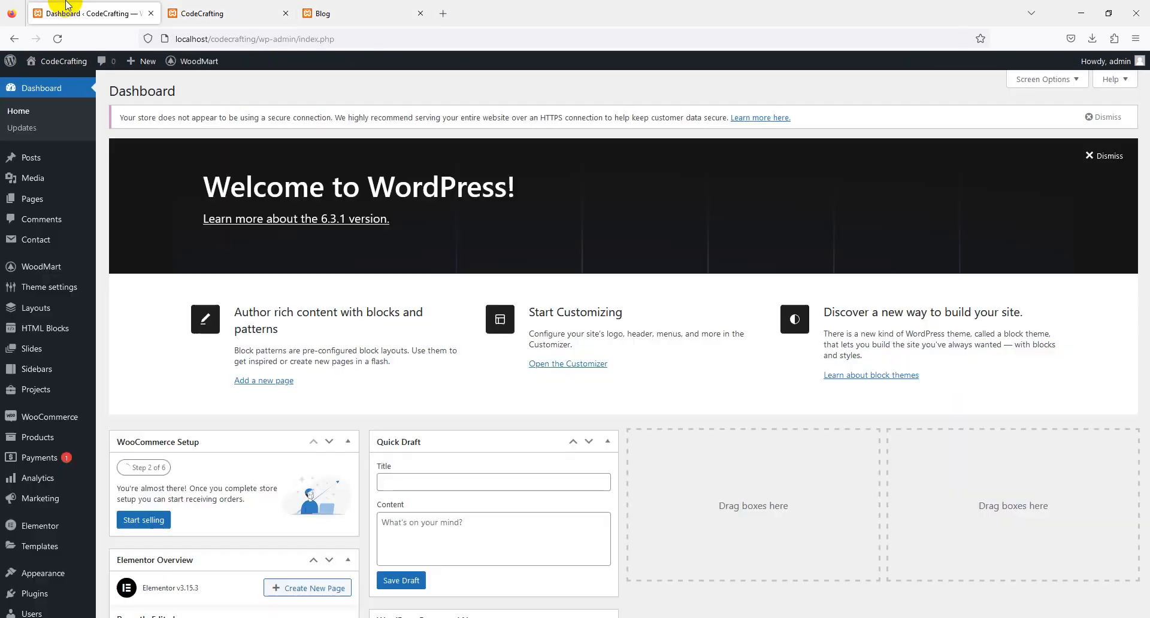
pyautogui.scroll(-3, 108, 419)
pyautogui.scroll(-1, 70, 448)
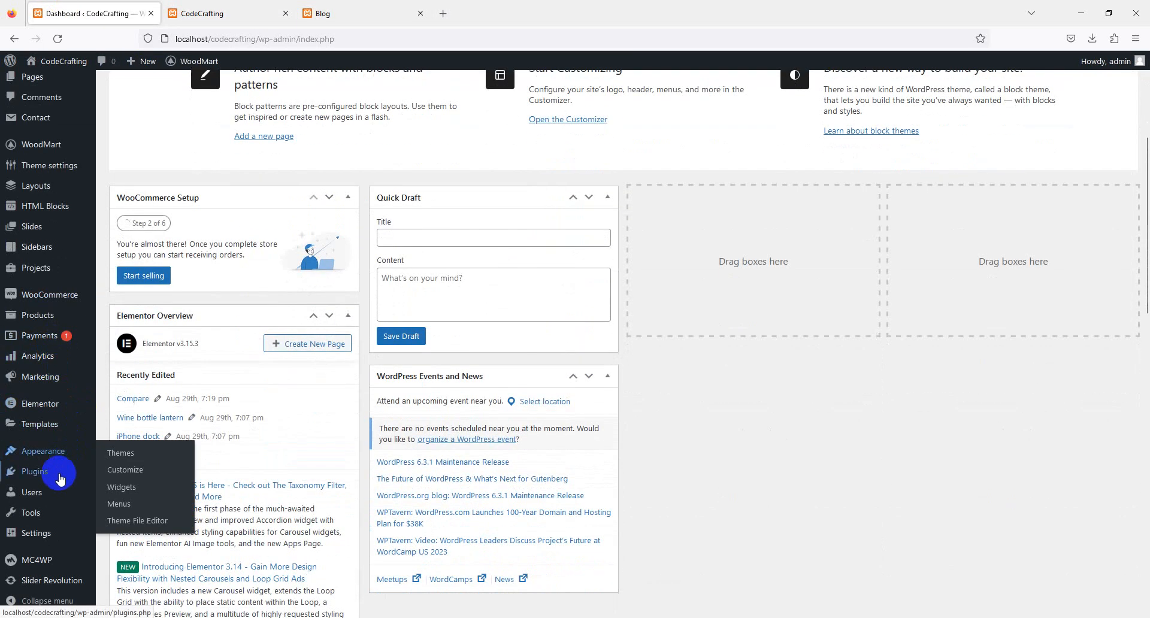
pyautogui.moveTo(60, 473)
pyautogui.click(122, 491)
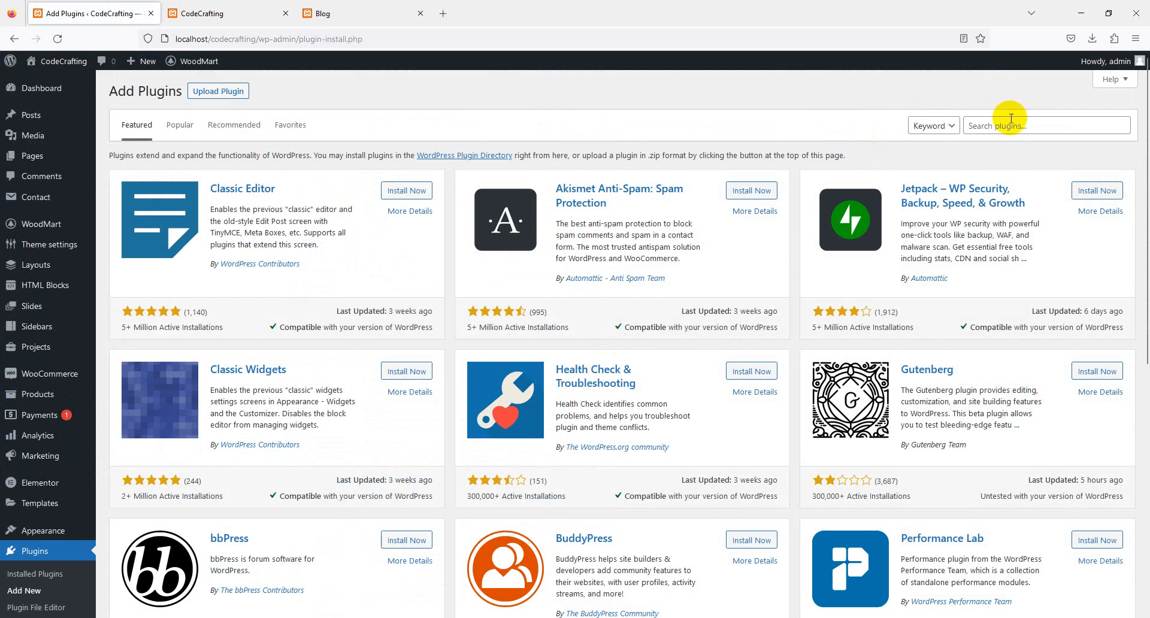
# - Find the All-in-One WP Migration plugin by searching for "all in one", and install and activate it
pyautogui.click(1010, 119)
pyautogui.write('all in one')
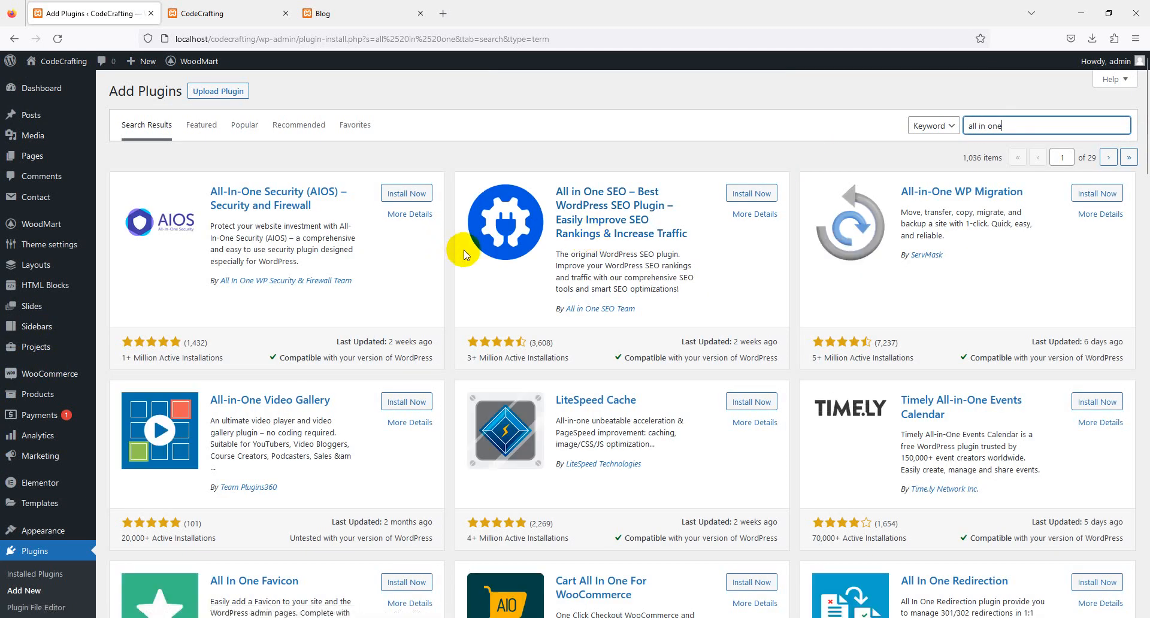
pyautogui.click(1096, 193)
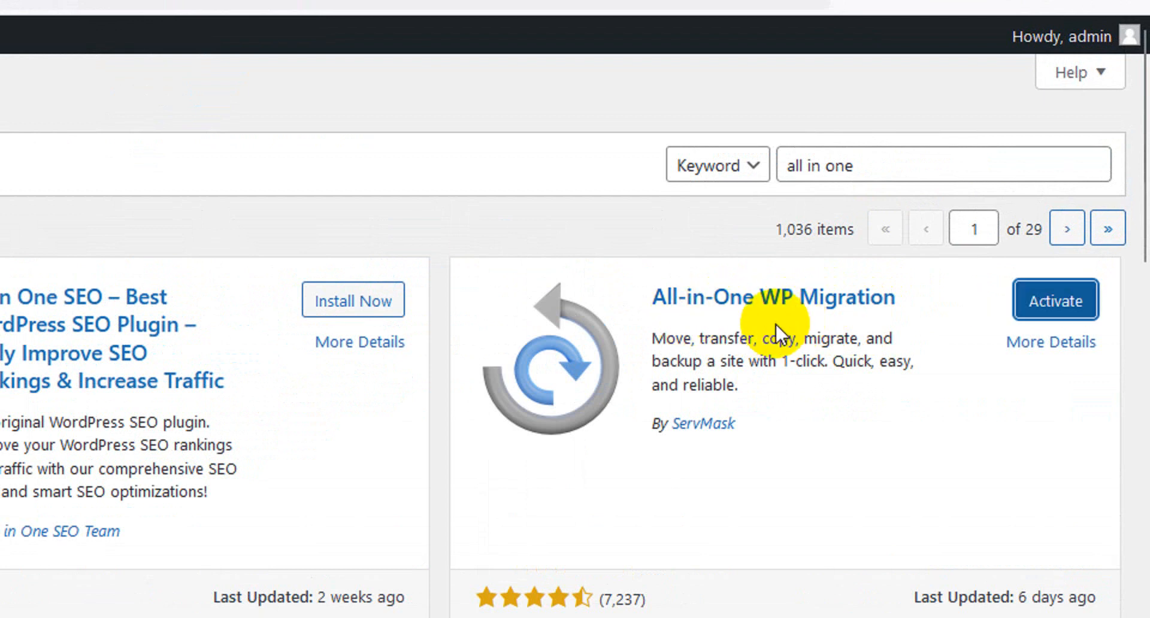
pyautogui.click(1054, 303)
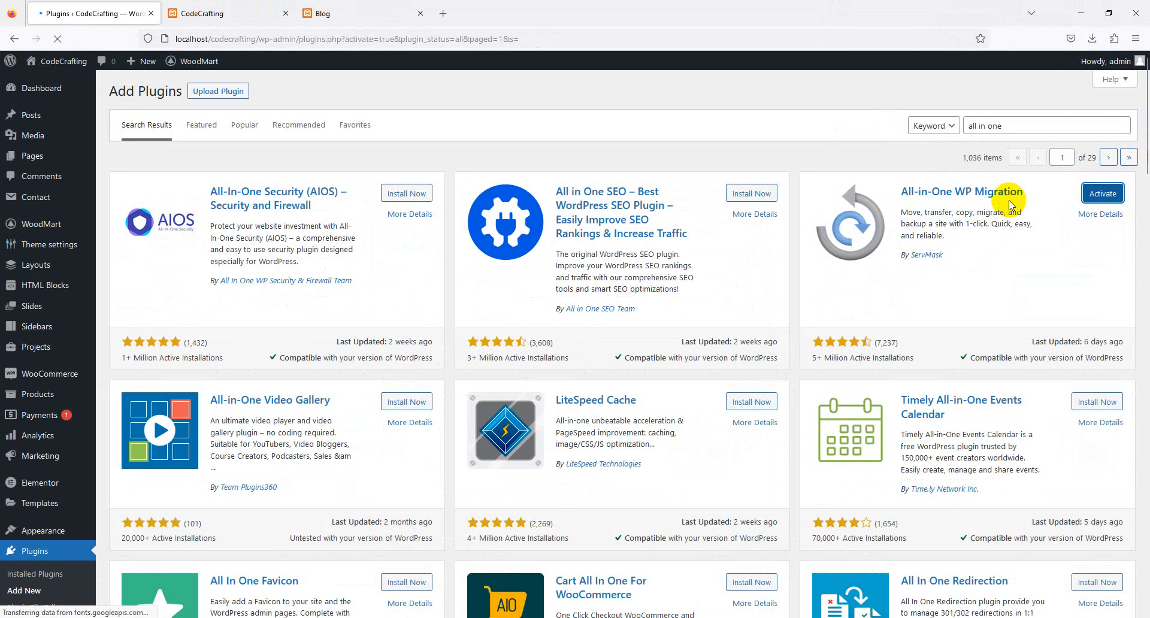
# - Export the CodeCrafting site to a file with All-in-One WP Migration
pyautogui.scroll(-3, 13, 279)
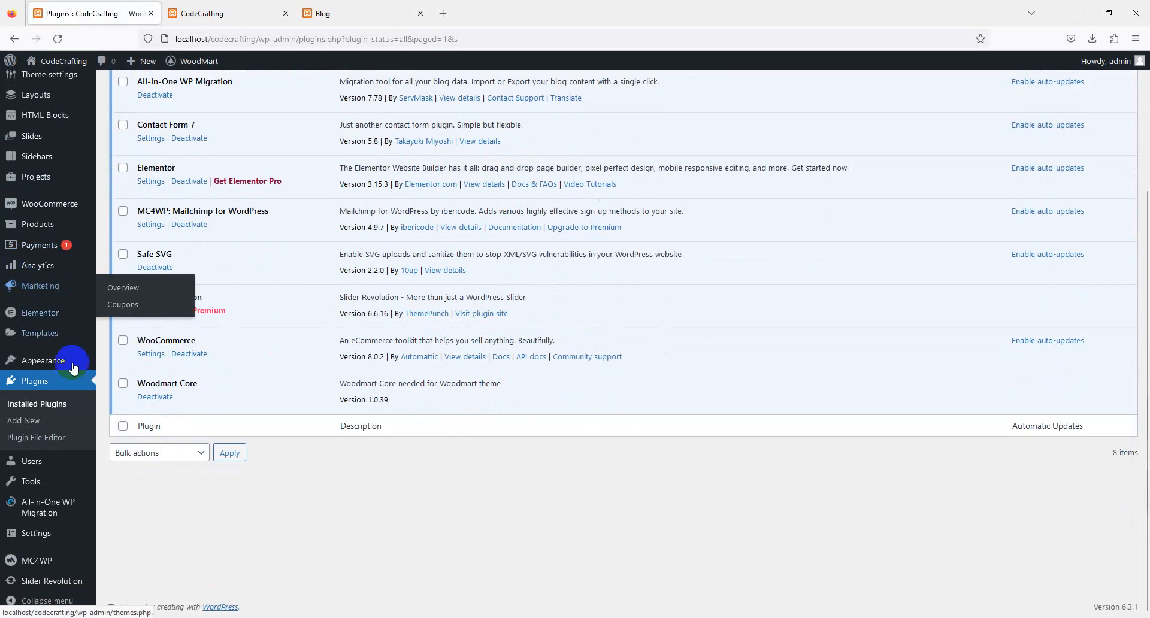
pyautogui.moveTo(51, 513)
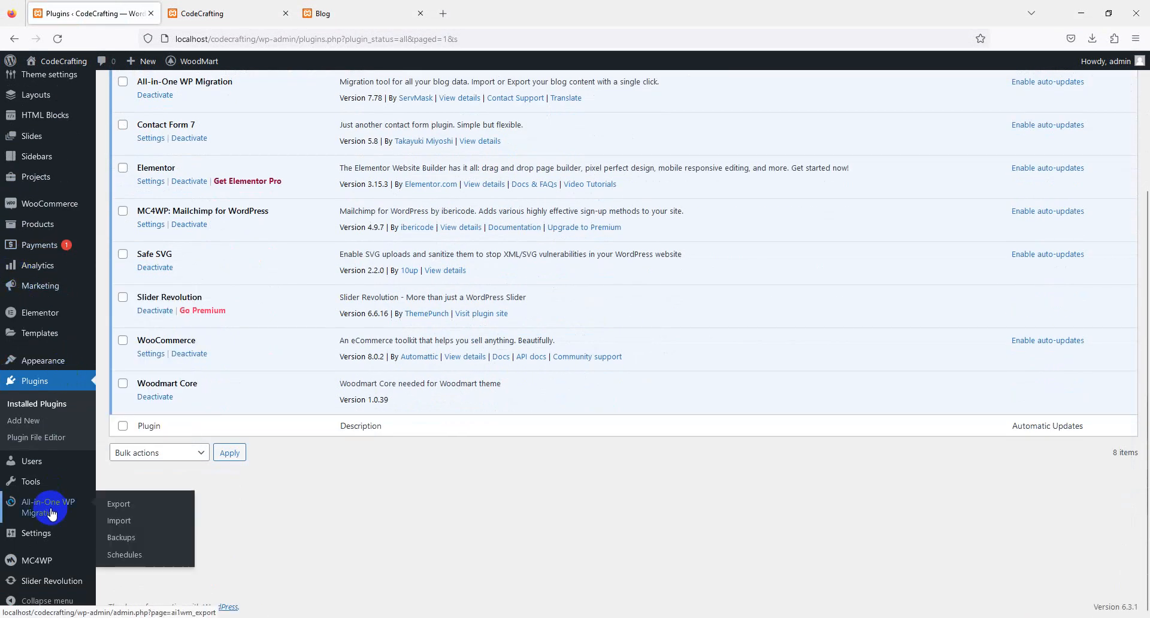
pyautogui.click(111, 509)
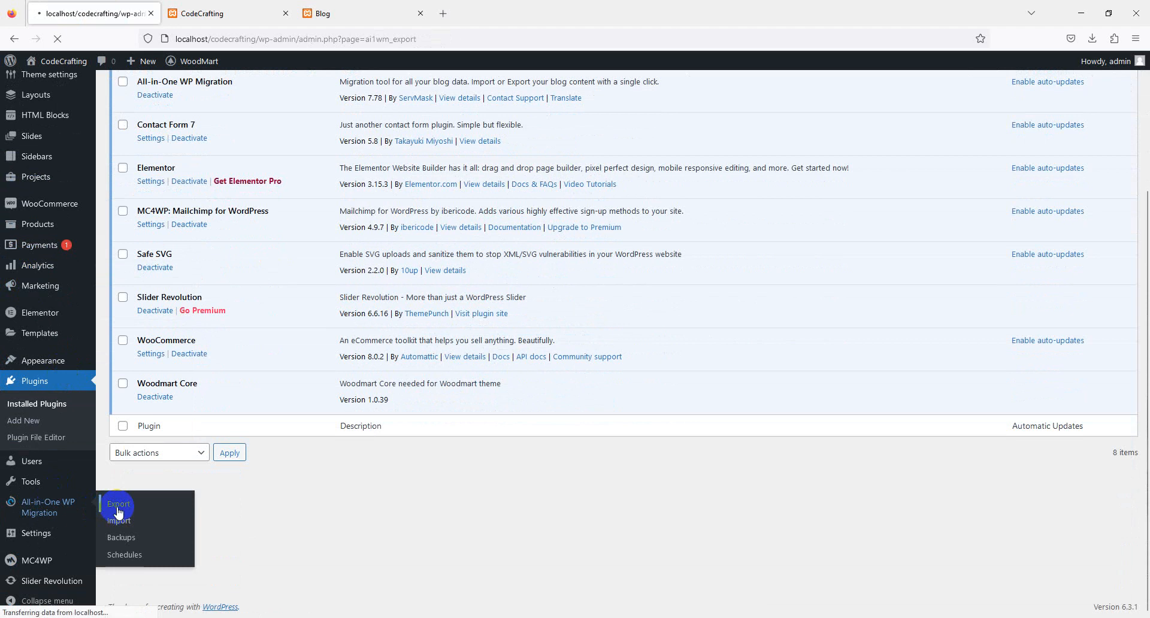
pyautogui.click(205, 219)
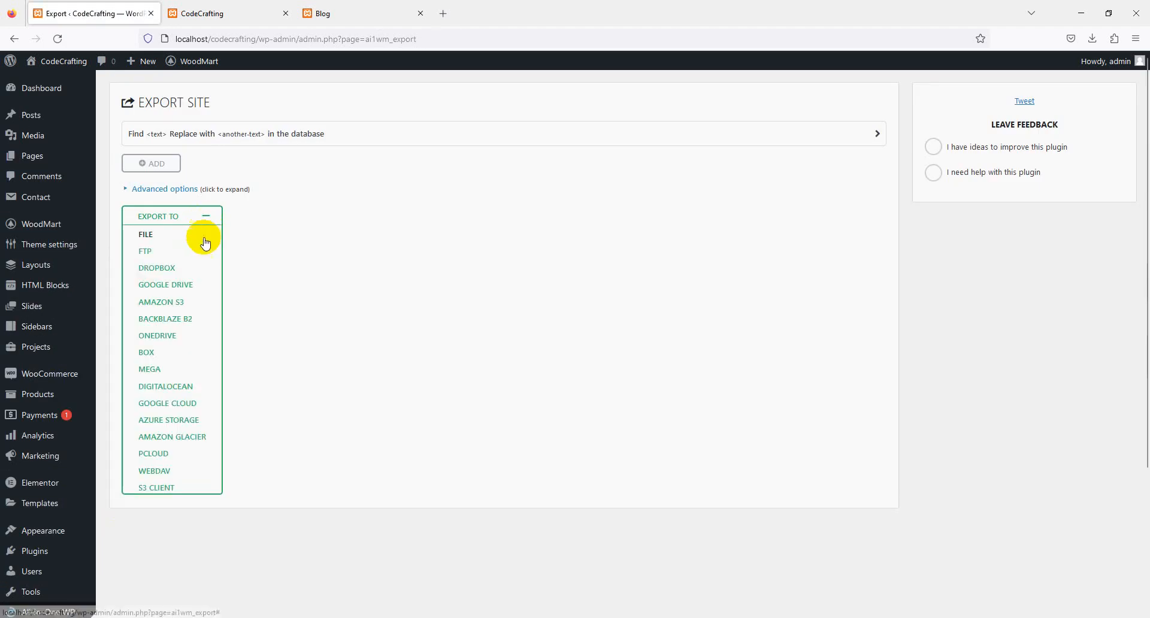
pyautogui.click(146, 234)
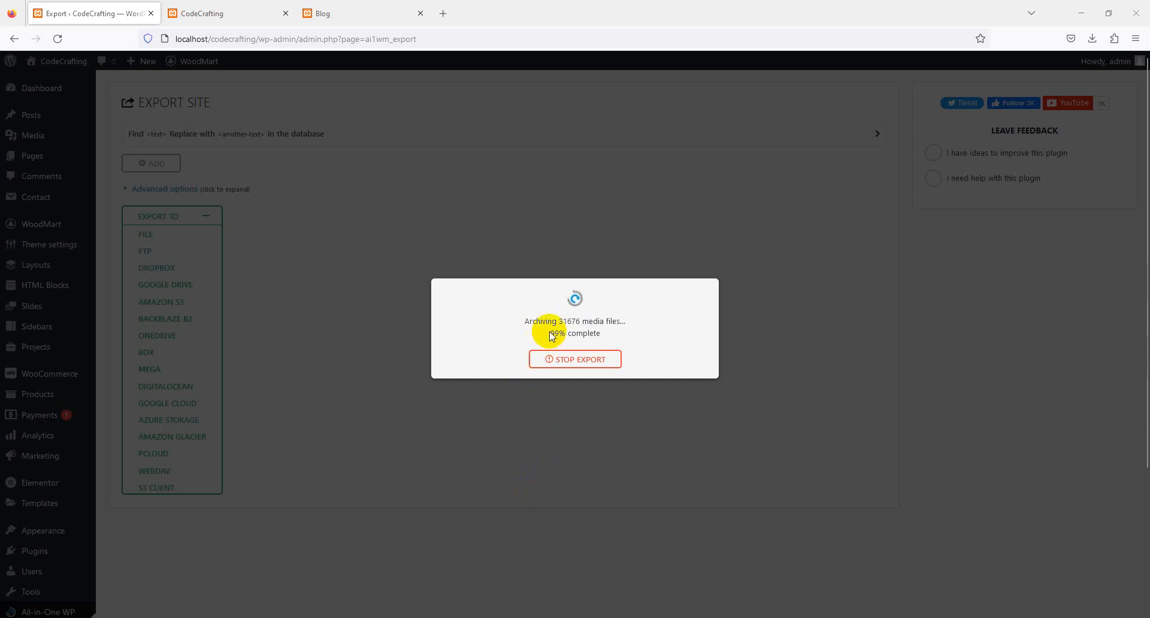
pyautogui.moveTo(549, 333); pyautogui.dragTo(590, 336)
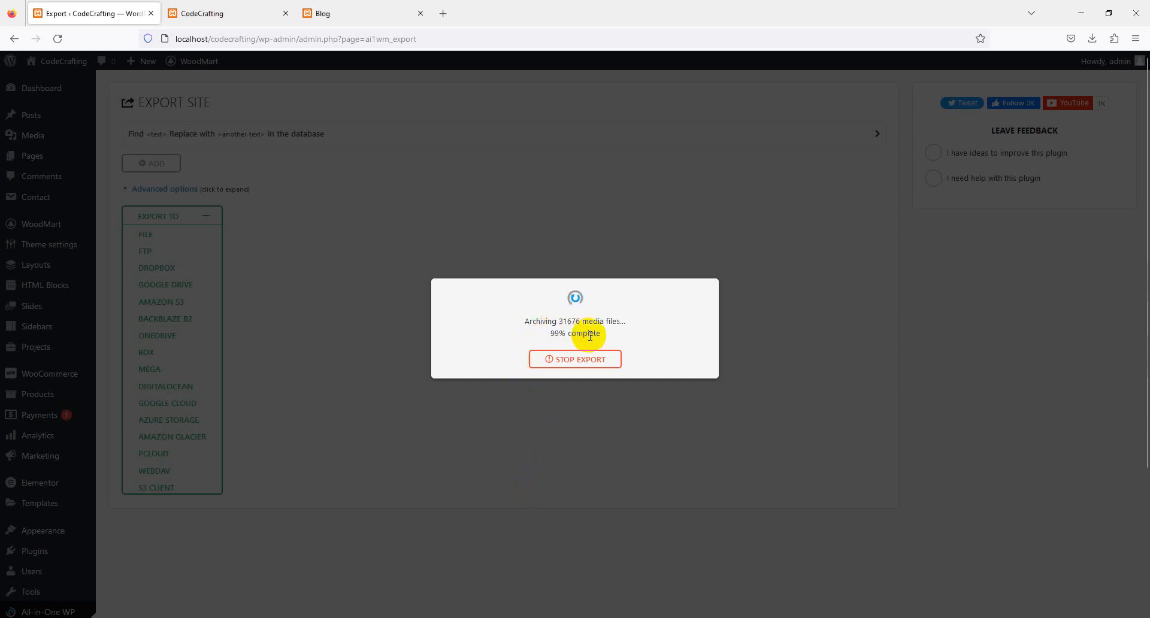
pyautogui.doubleClick(590, 335)
pyautogui.click(587, 340)
pyautogui.moveTo(551, 335); pyautogui.dragTo(577, 335)
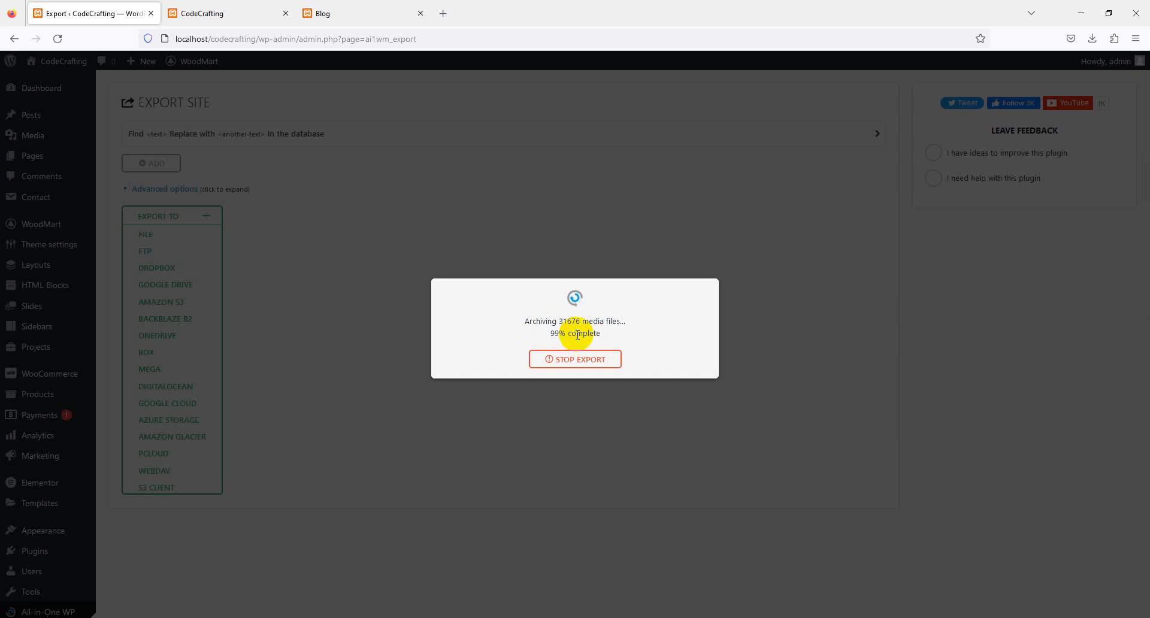
pyautogui.tripleClick(588, 323)
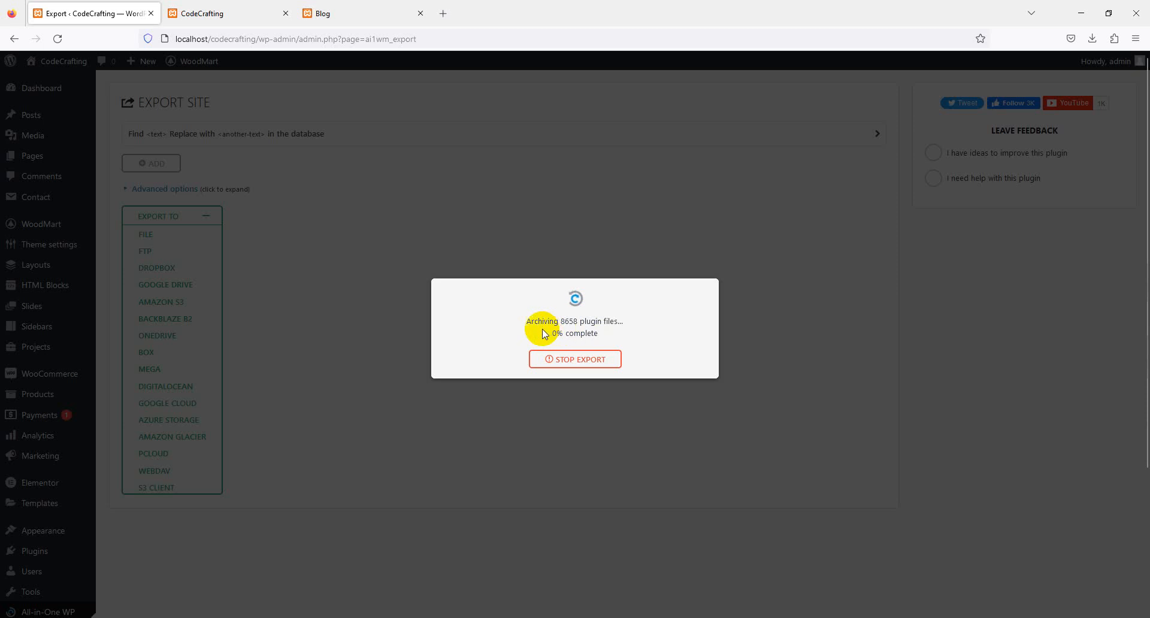
pyautogui.moveTo(526, 322); pyautogui.dragTo(618, 333)
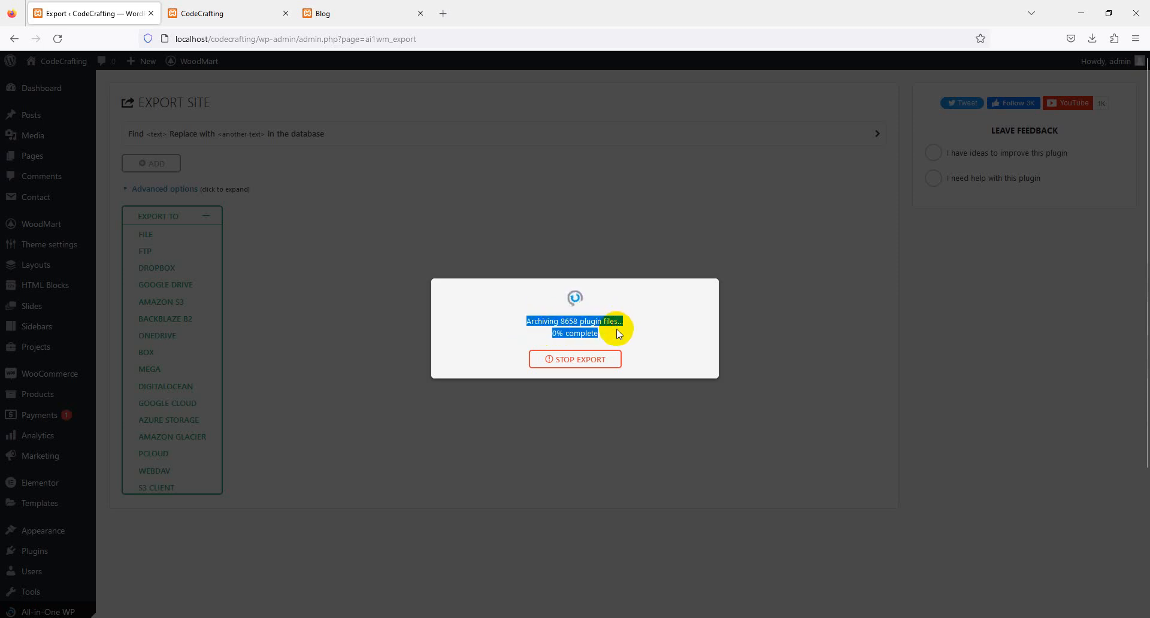
pyautogui.doubleClick(568, 322)
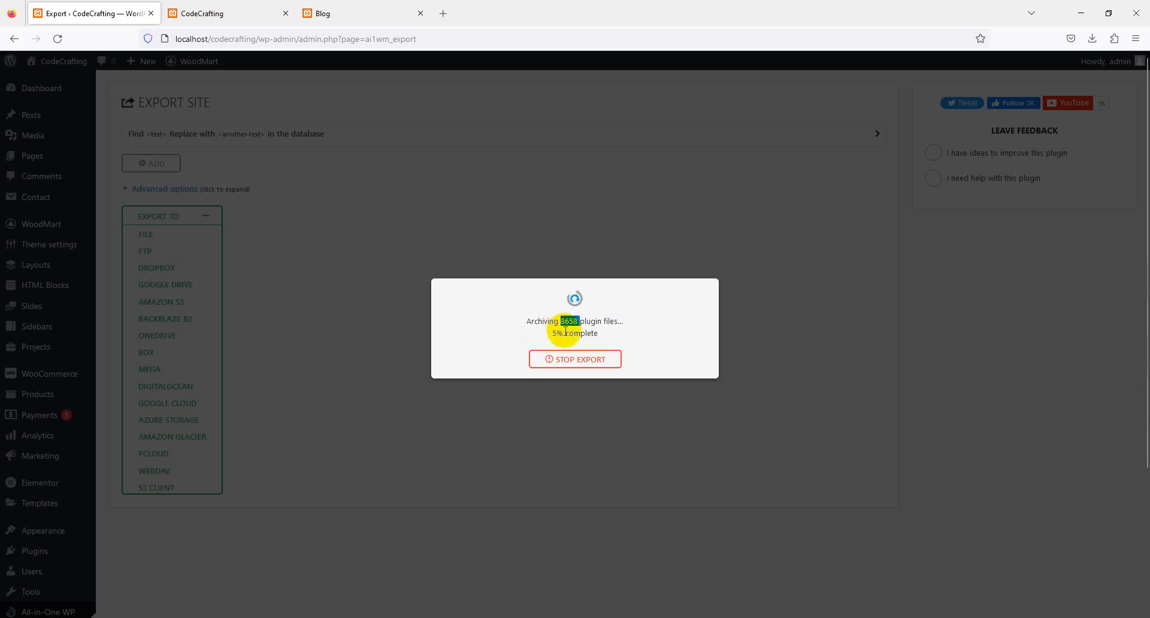
pyautogui.tripleClick(572, 324)
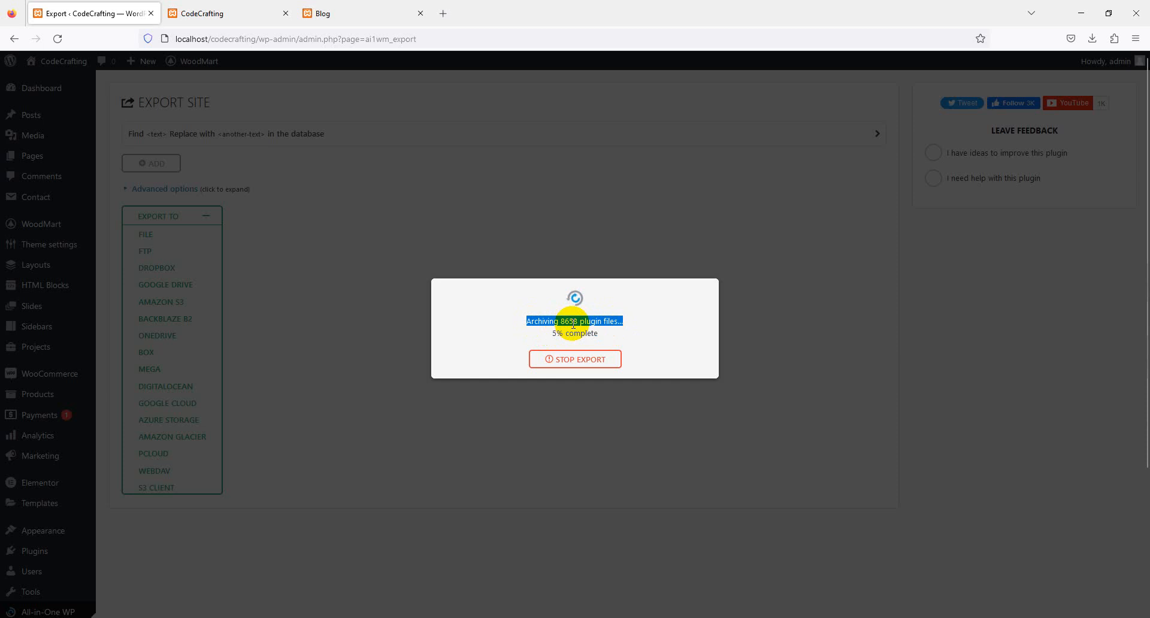
pyautogui.click(570, 325)
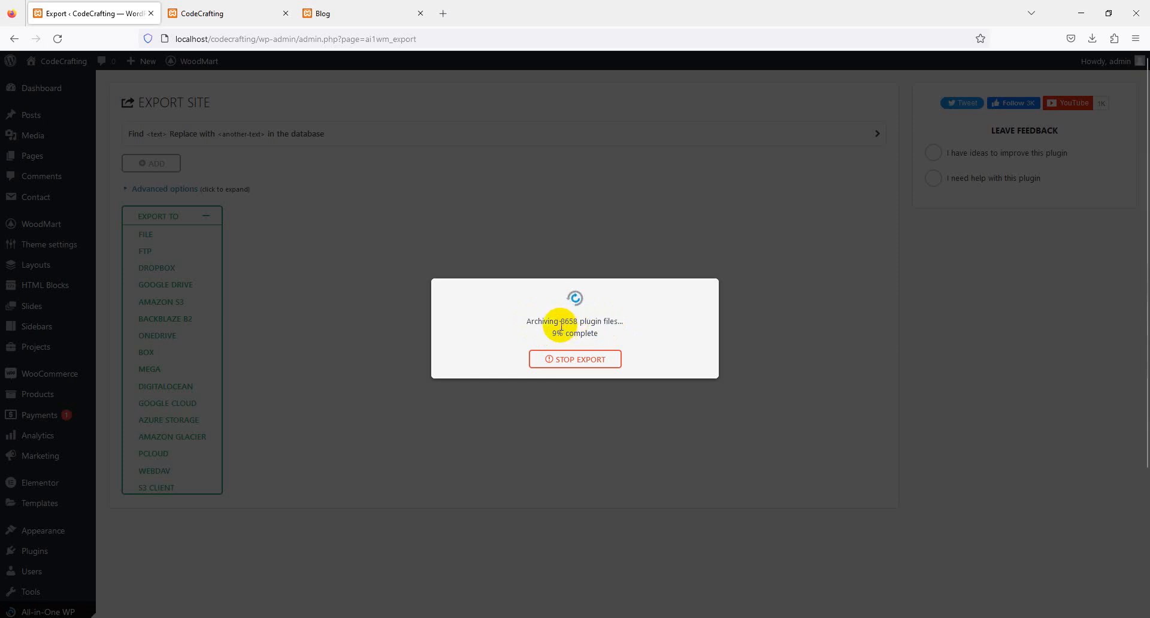
pyautogui.doubleClick(569, 322)
pyautogui.tripleClick(577, 336)
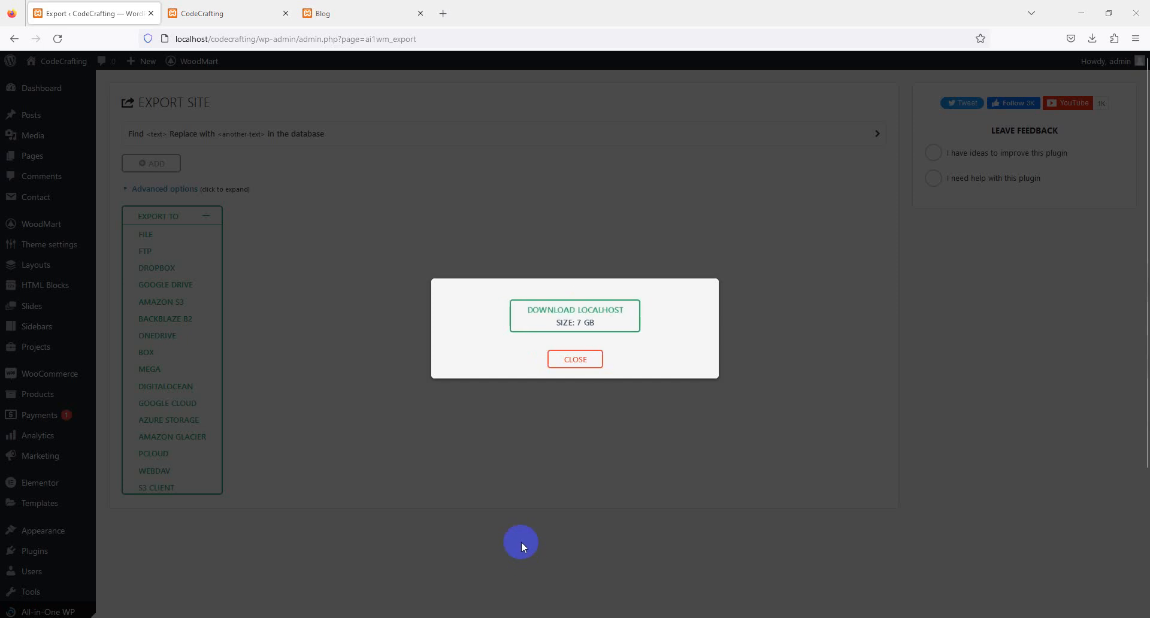
# - Download the exported site archive to the Desktop under its suggested file name and check the download's progress
pyautogui.click(605, 311)
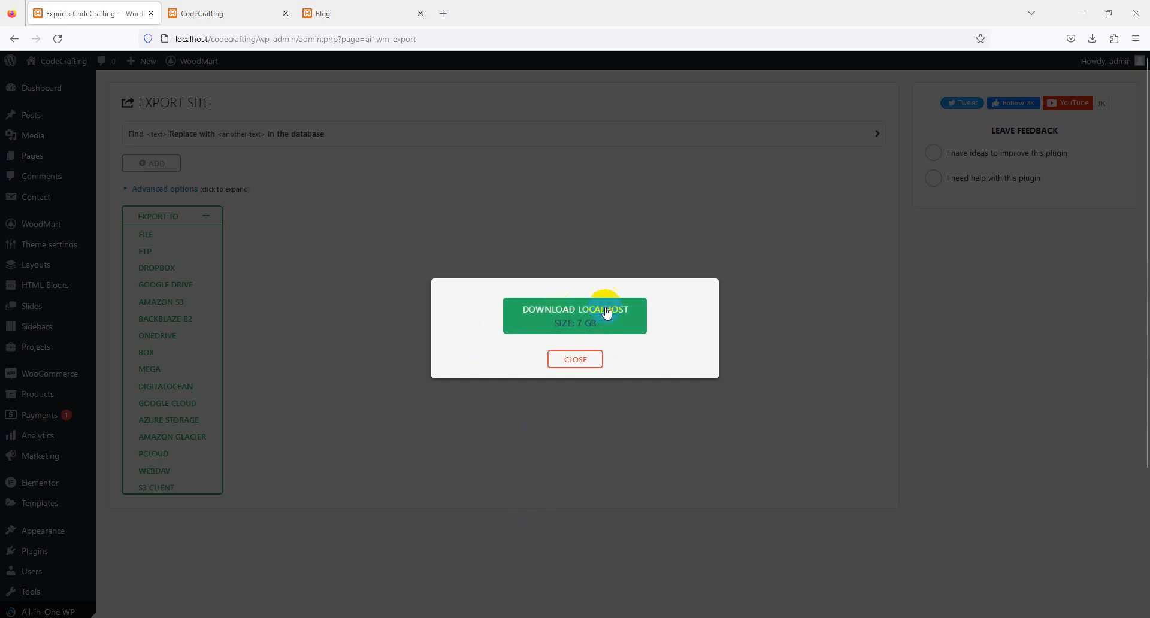
pyautogui.click(562, 321)
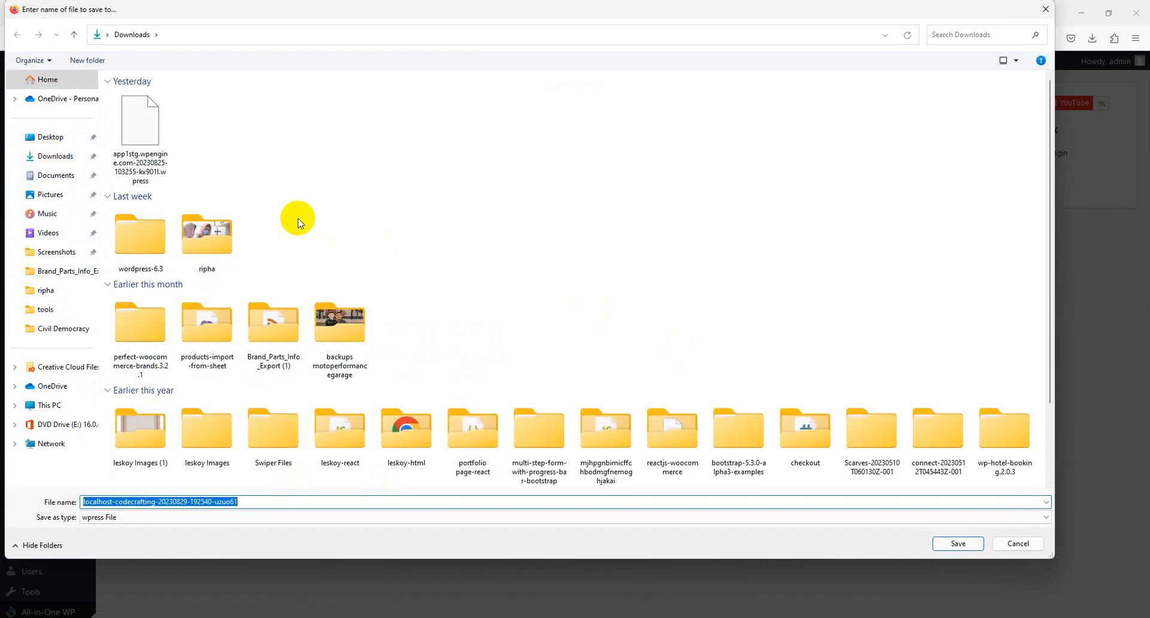
pyautogui.click(48, 138)
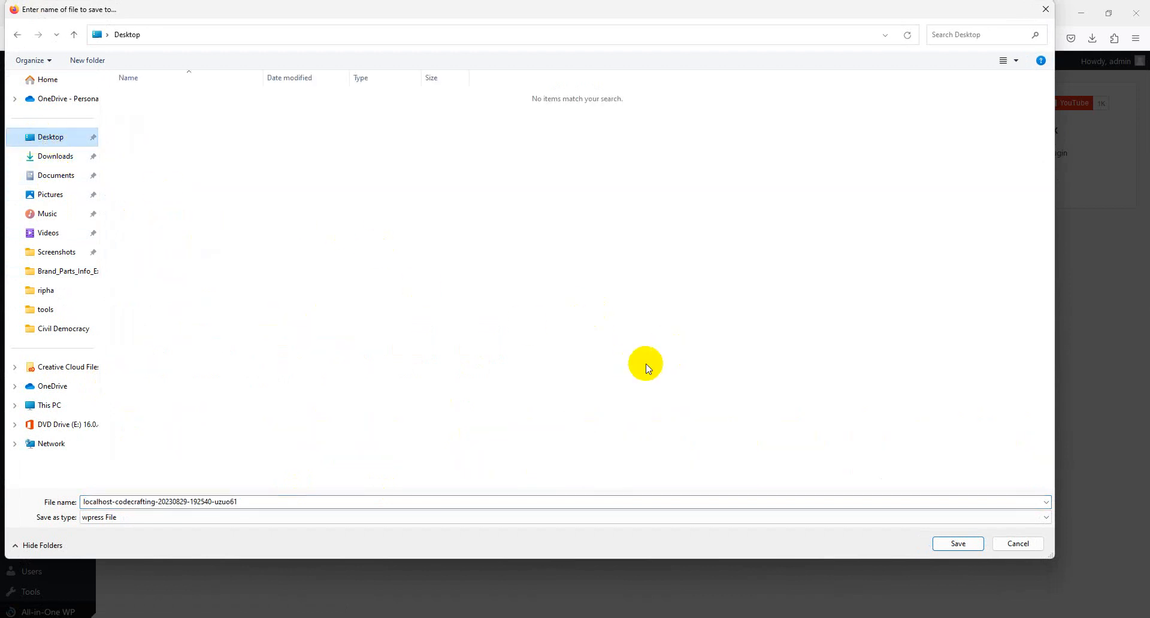
pyautogui.click(957, 543)
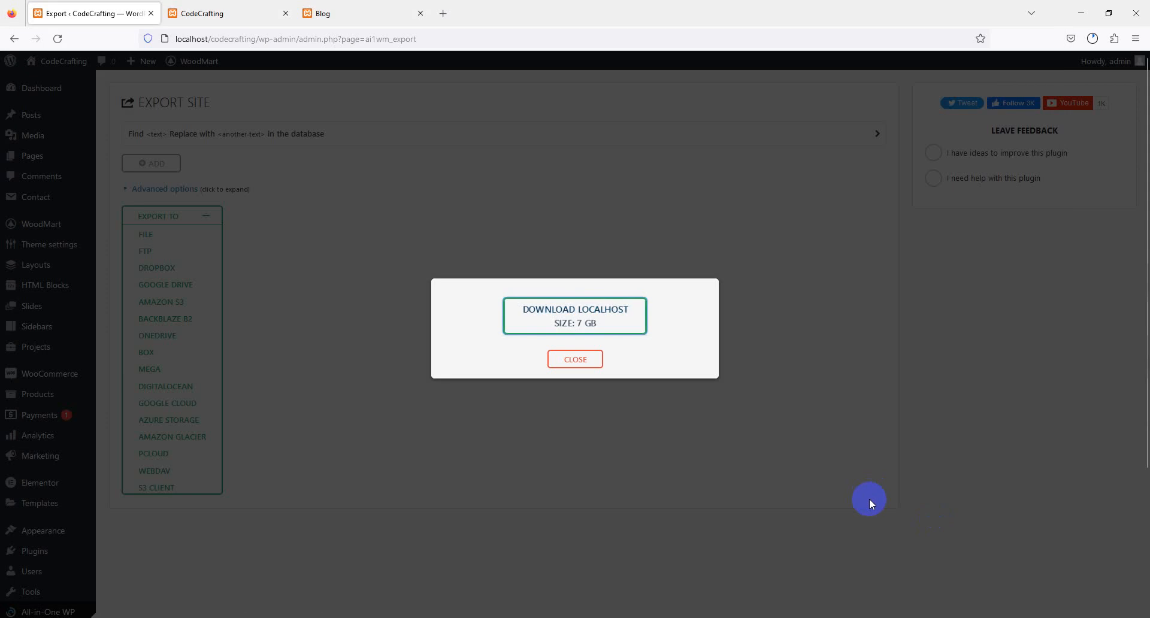
pyautogui.click(1092, 39)
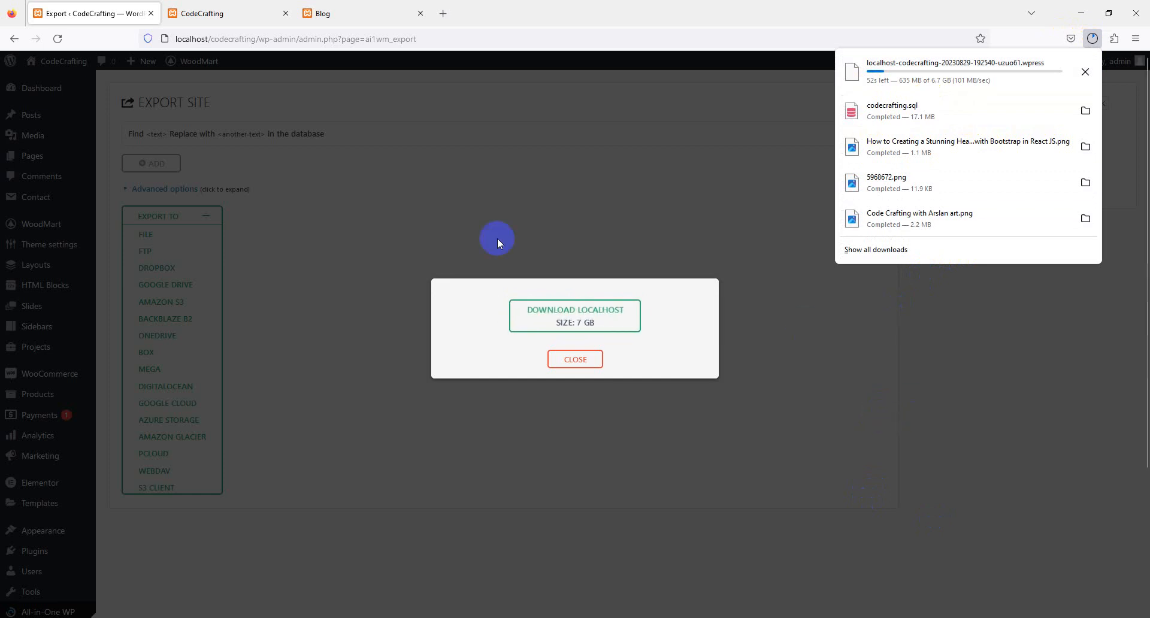
pyautogui.click(567, 336)
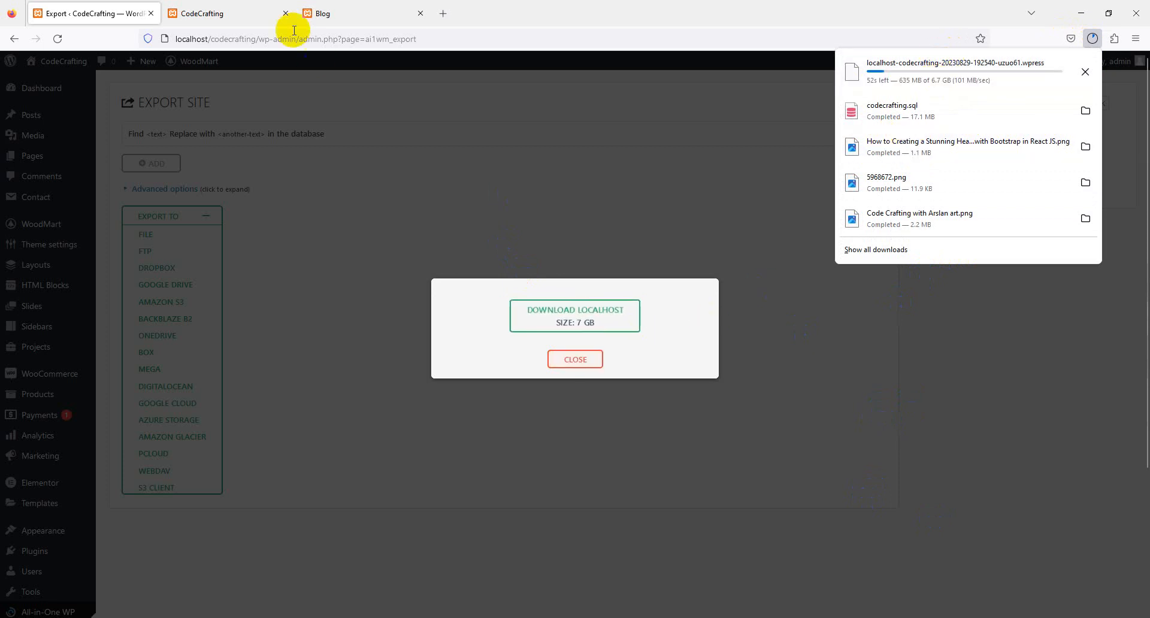
# - Switch to the Blog site and open its WordPress dashboard
pyautogui.click(368, 8)
pyautogui.click(43, 65)
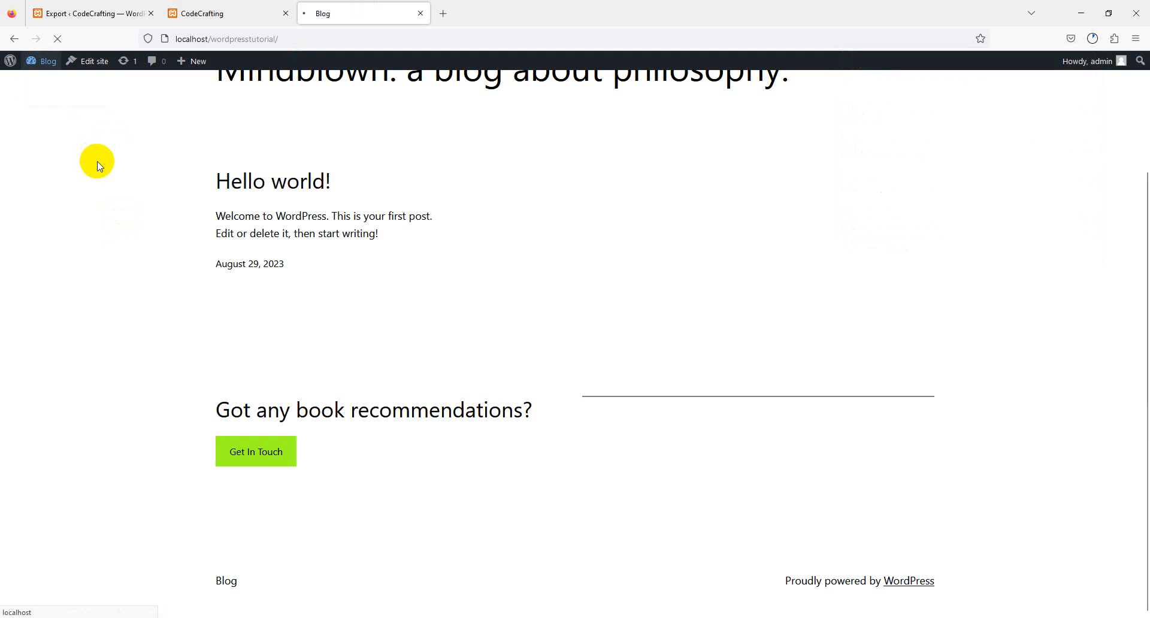
pyautogui.click(48, 65)
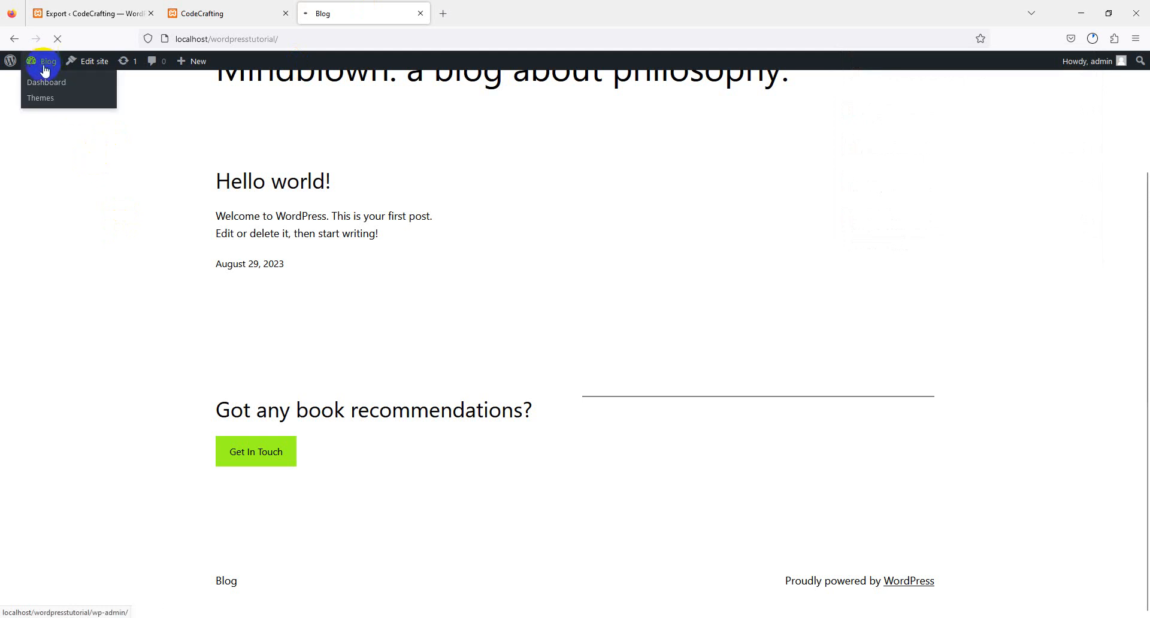
pyautogui.click(45, 65)
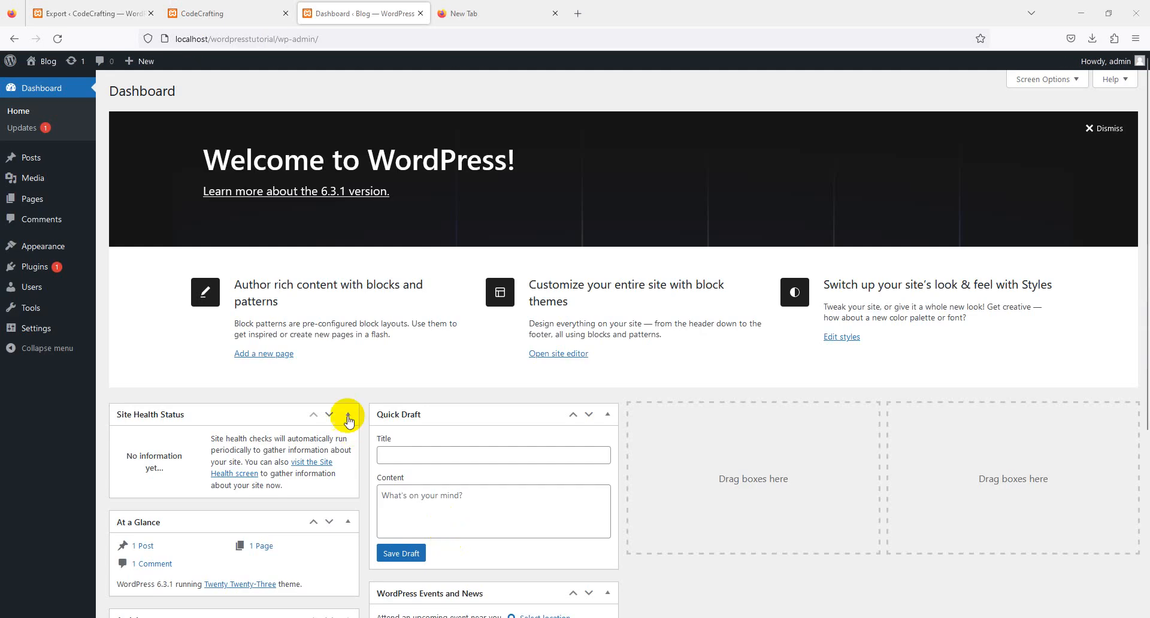
# - Search the plugin directory for "all in one migration", and install and activate All-in-One WP Migration on the Blog site
pyautogui.moveTo(47, 270)
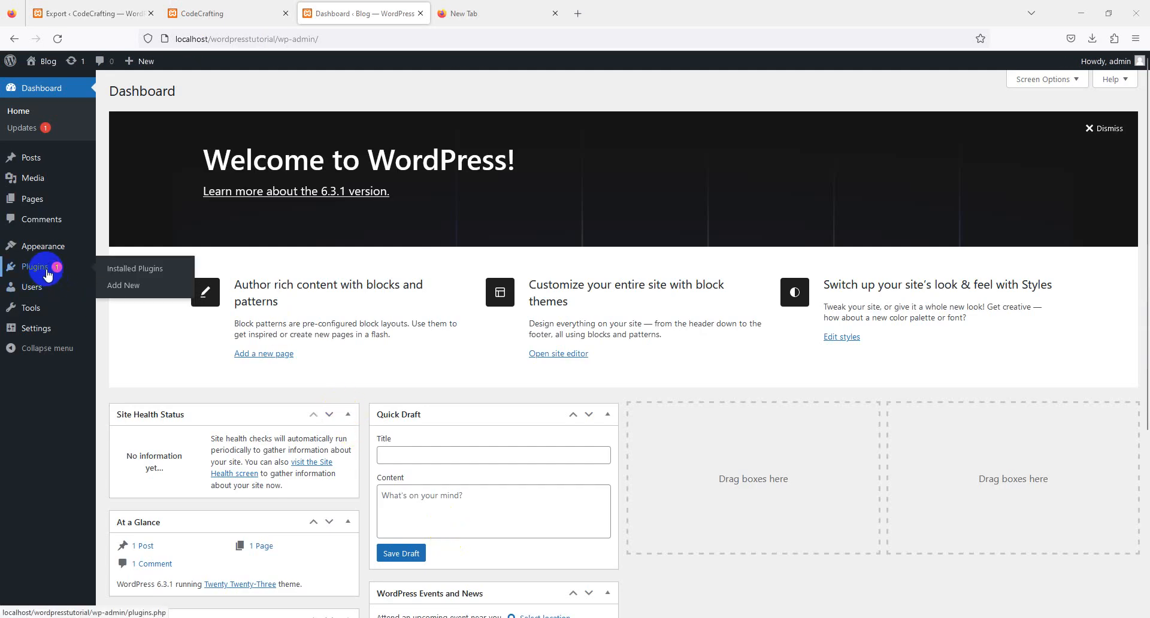
pyautogui.click(123, 285)
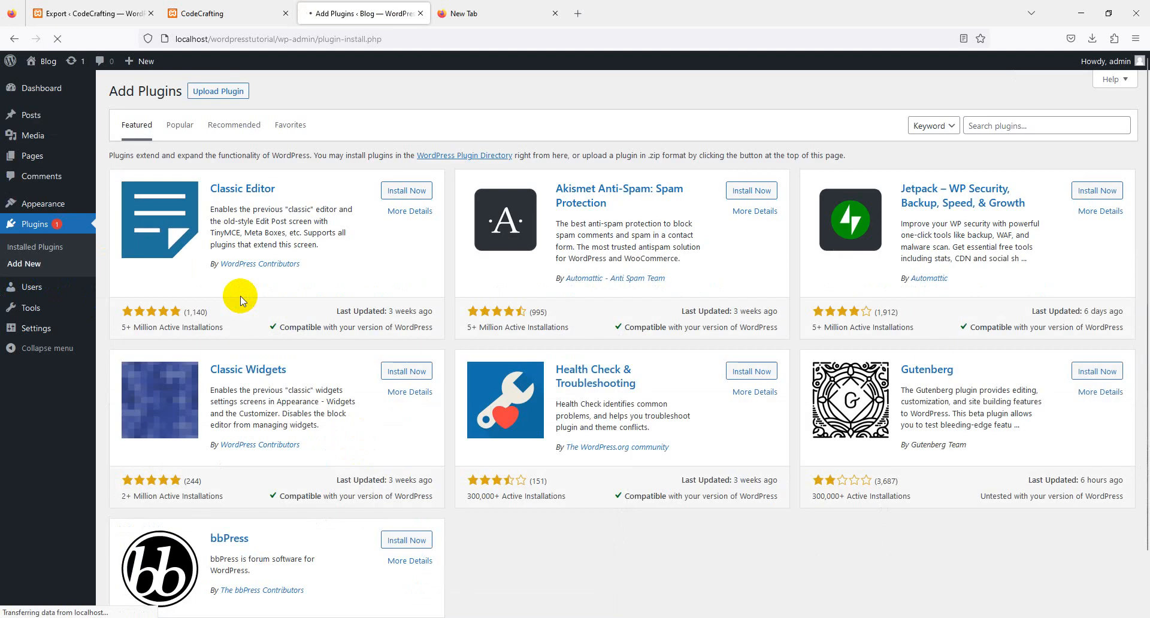
pyautogui.click(1018, 123)
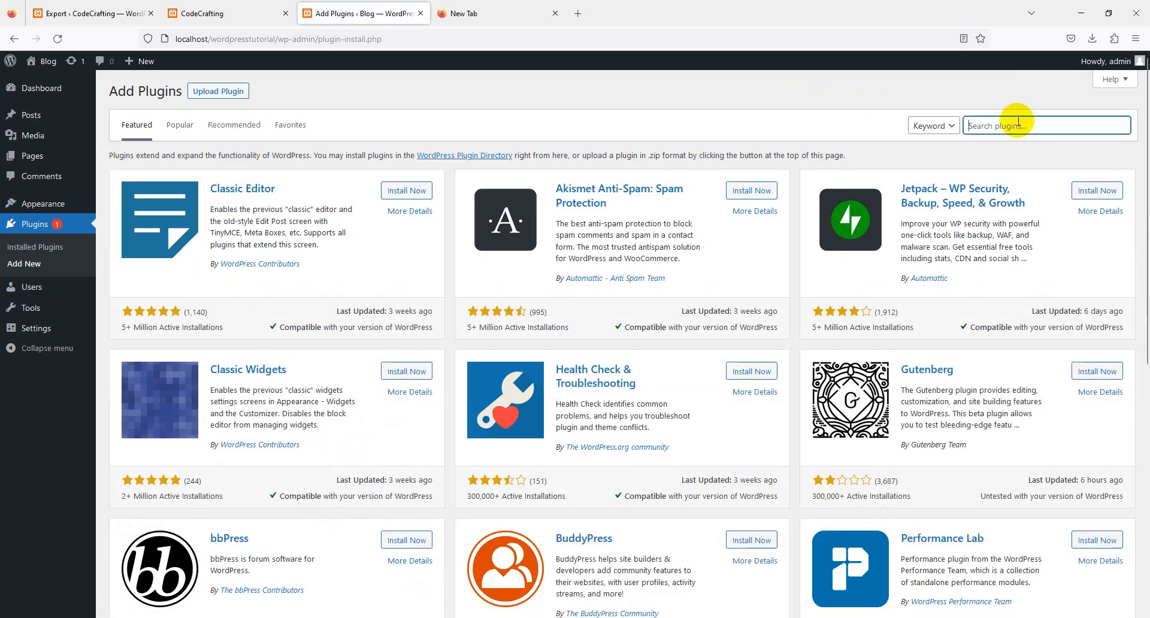
pyautogui.write('all i')
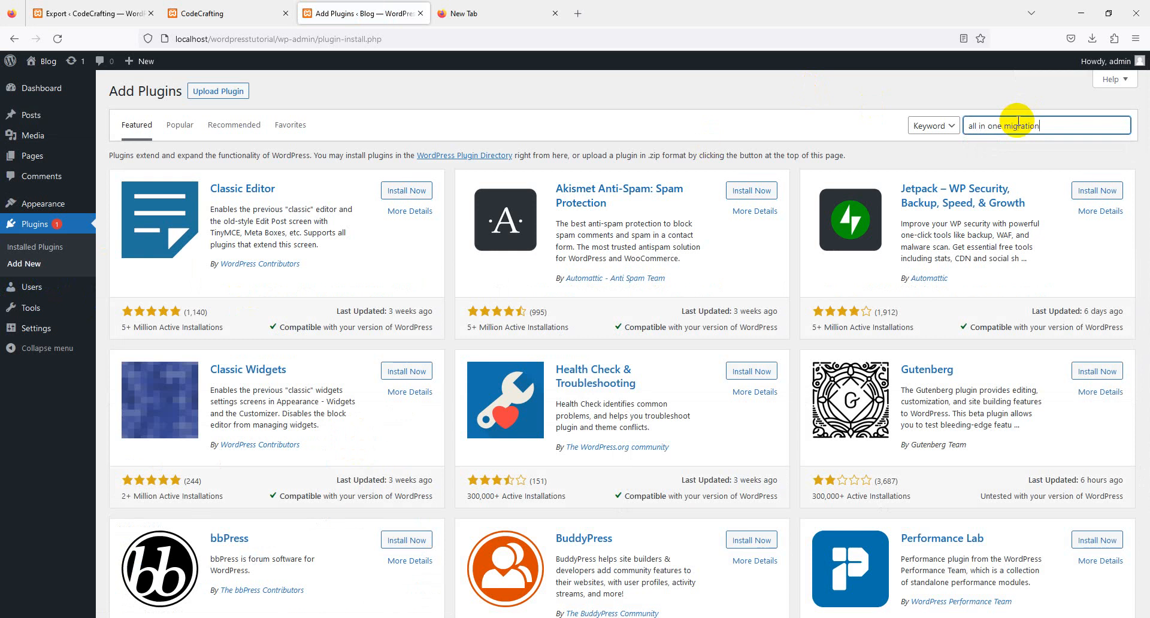
pyautogui.write('n one migration')
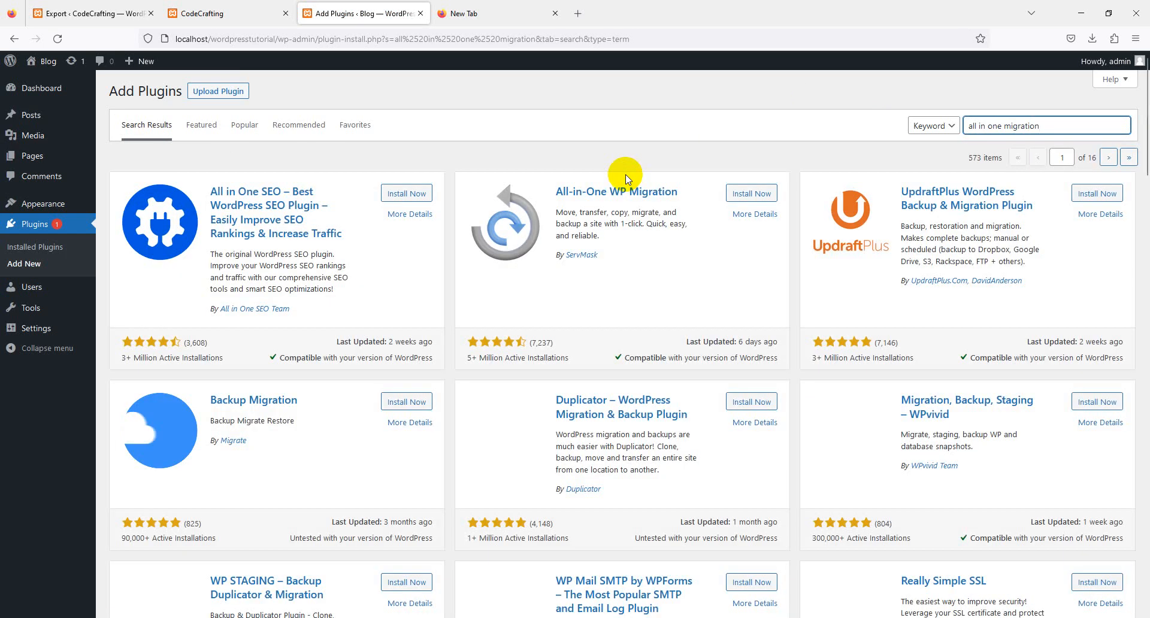
pyautogui.click(756, 195)
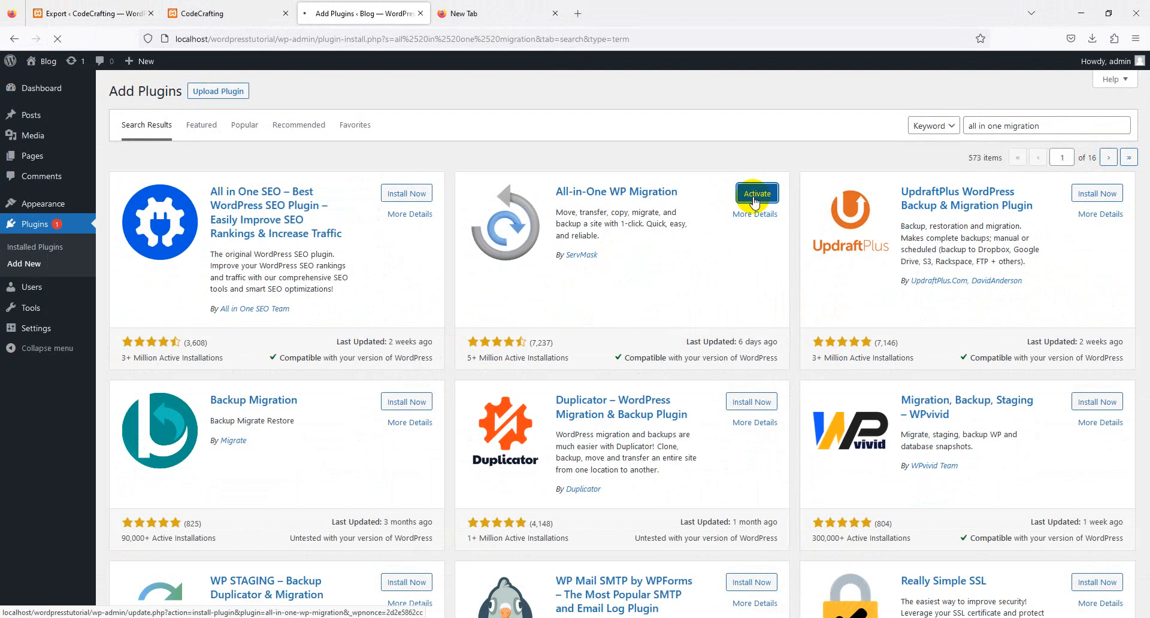
pyautogui.click(606, 302)
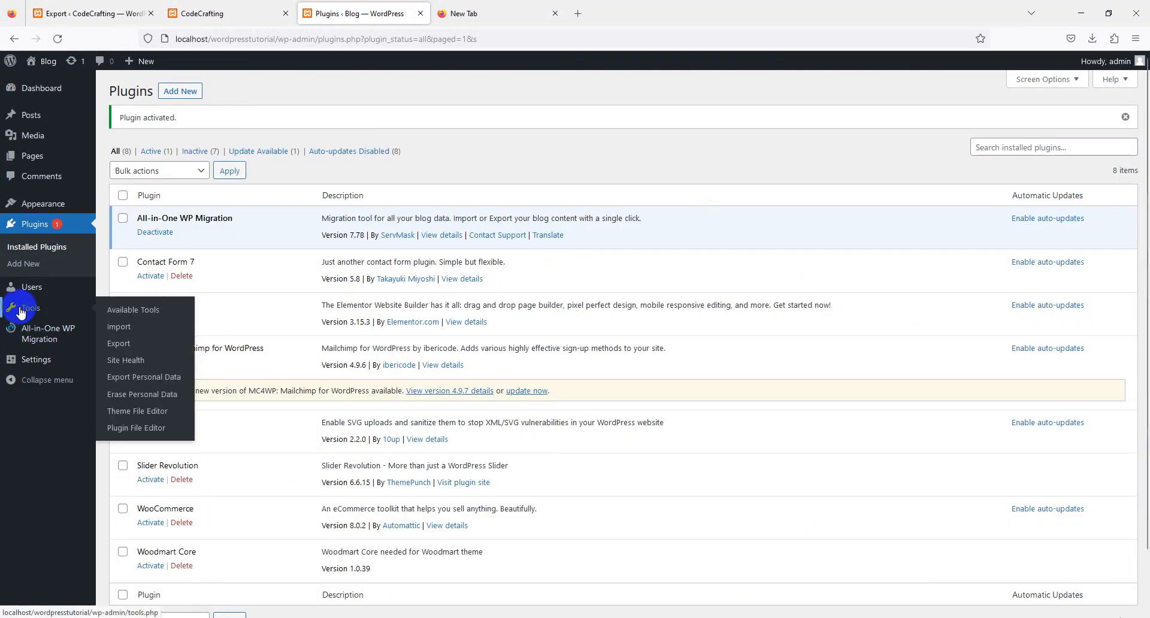
pyautogui.moveTo(34, 316)
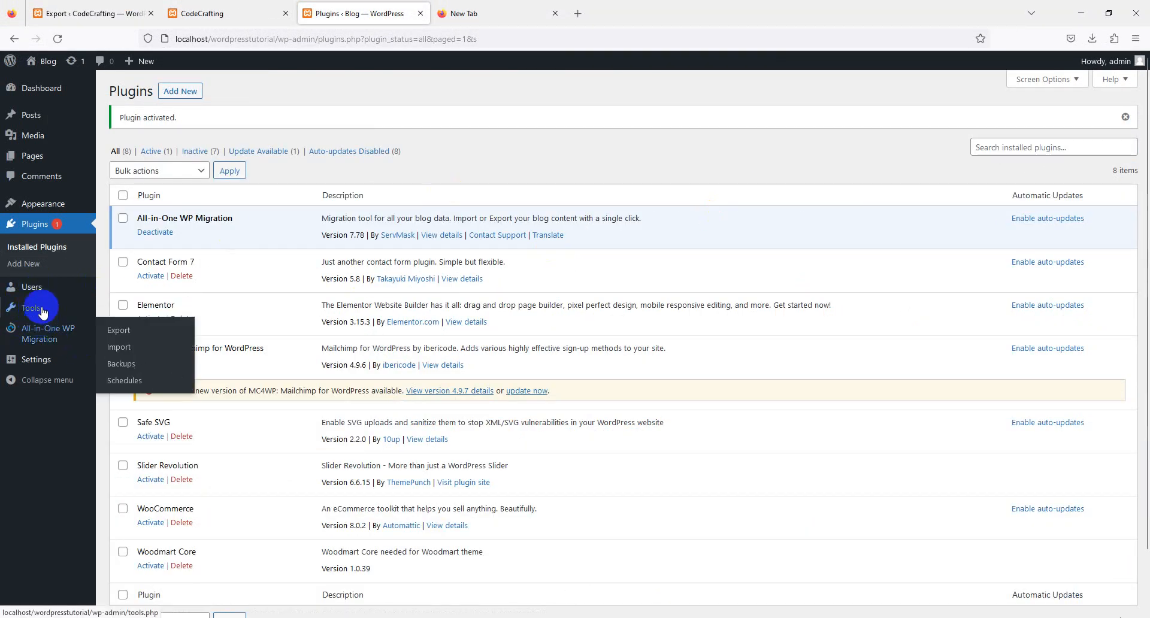
pyautogui.click(42, 333)
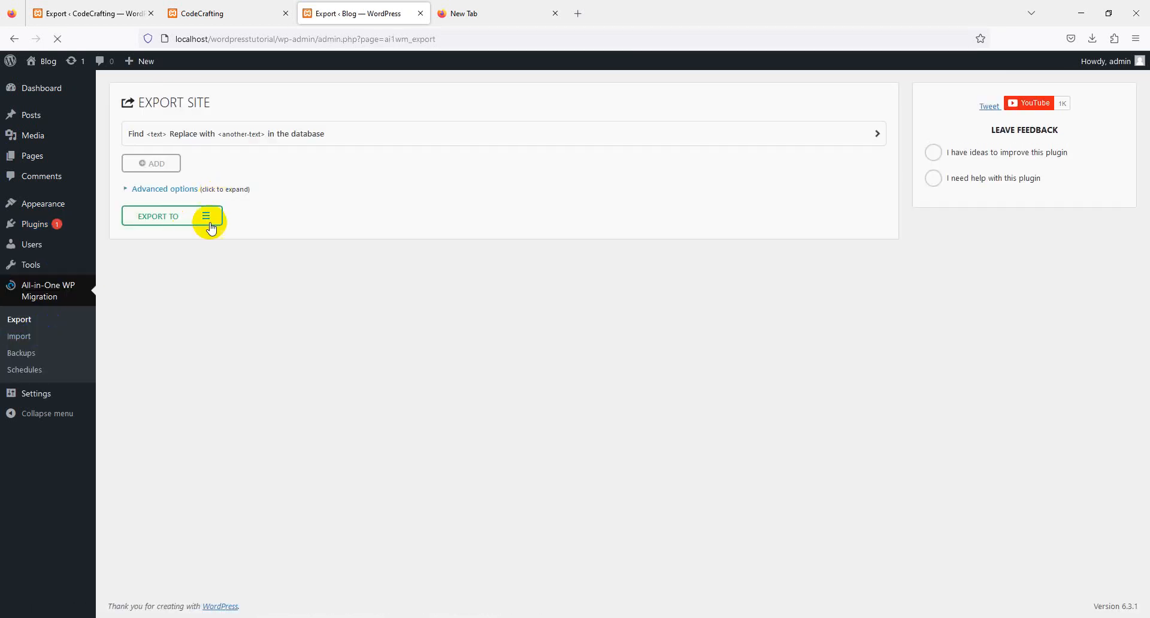
pyautogui.click(208, 218)
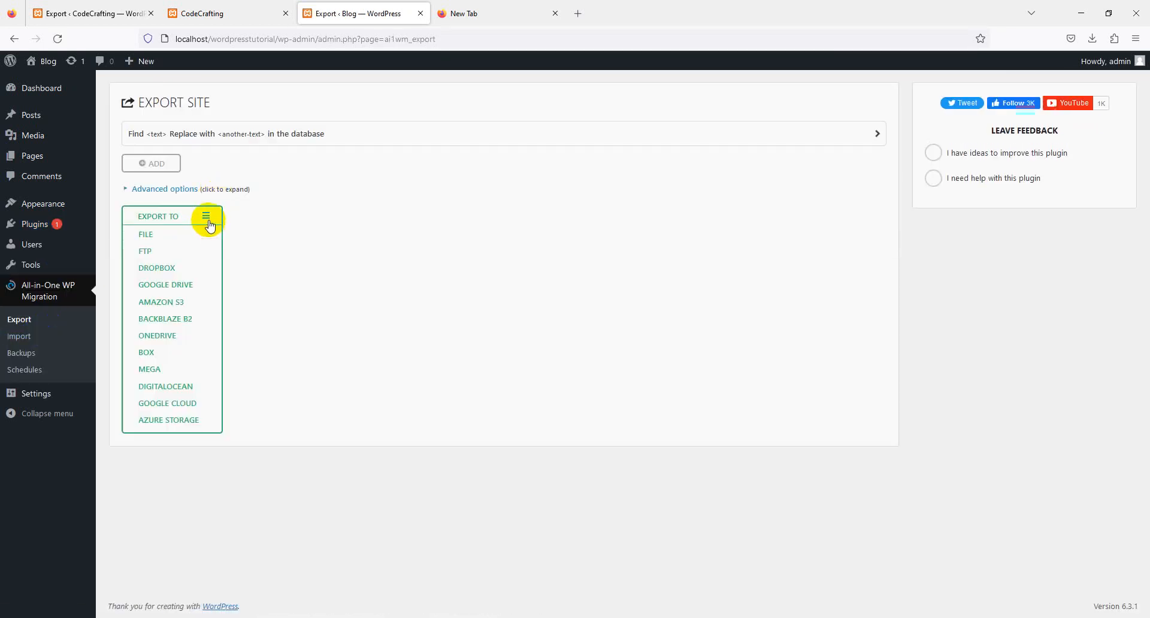
pyautogui.click(157, 237)
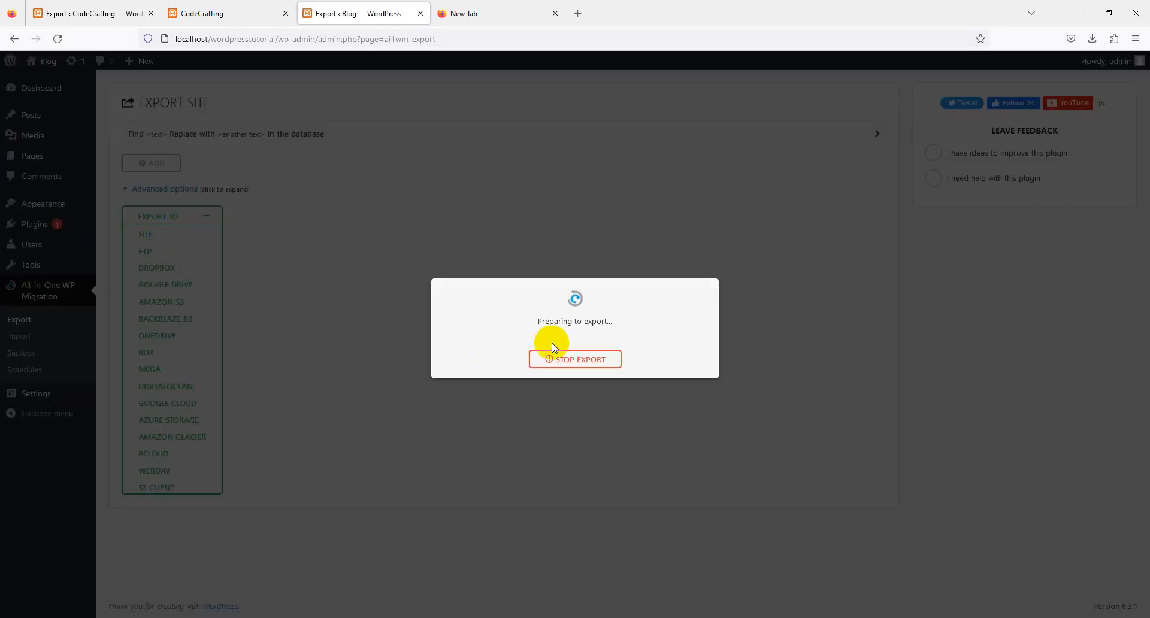
pyautogui.click(559, 359)
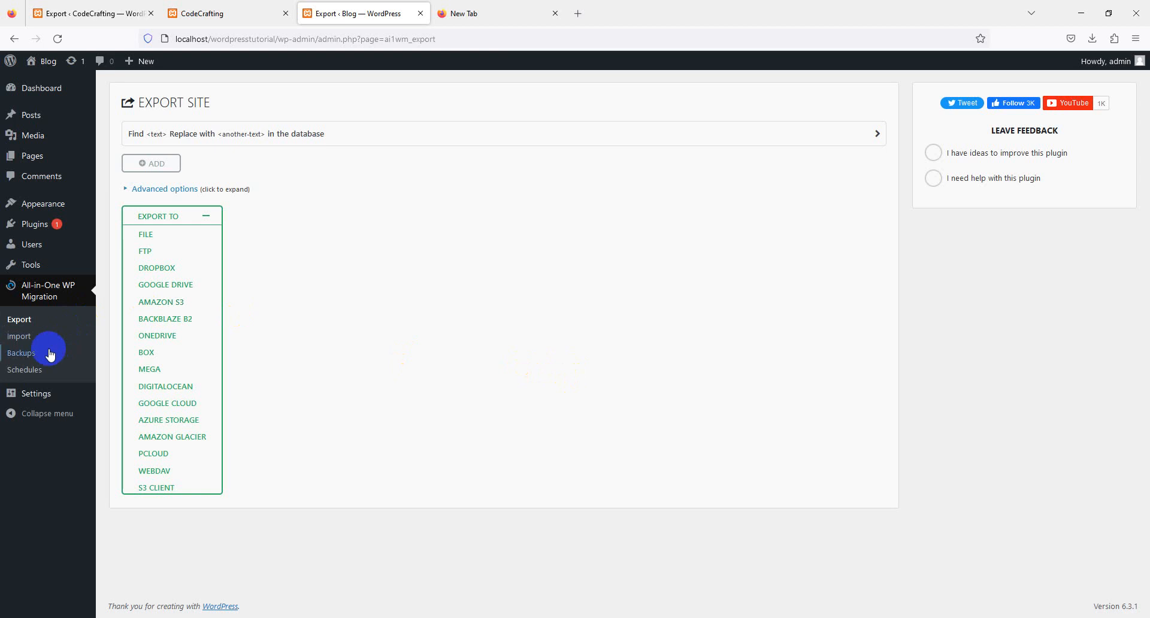
# - Check the maximum upload file size on All-in-One WP Migration's import page and view the Unlimited Extension's product page
pyautogui.click(45, 337)
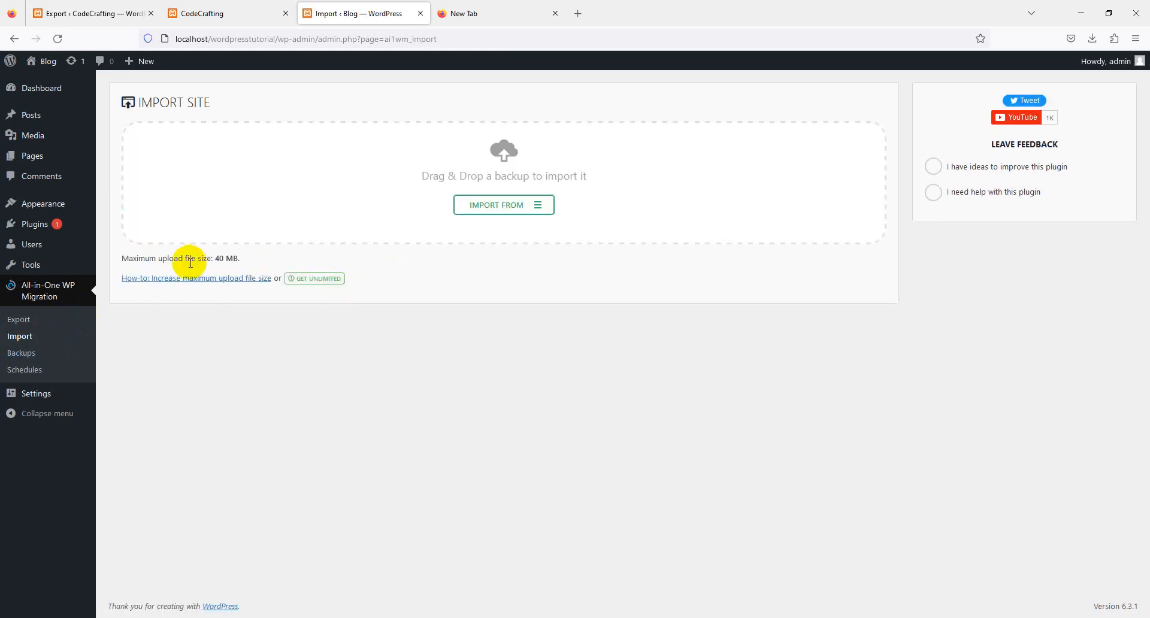
pyautogui.moveTo(213, 259); pyautogui.dragTo(244, 263)
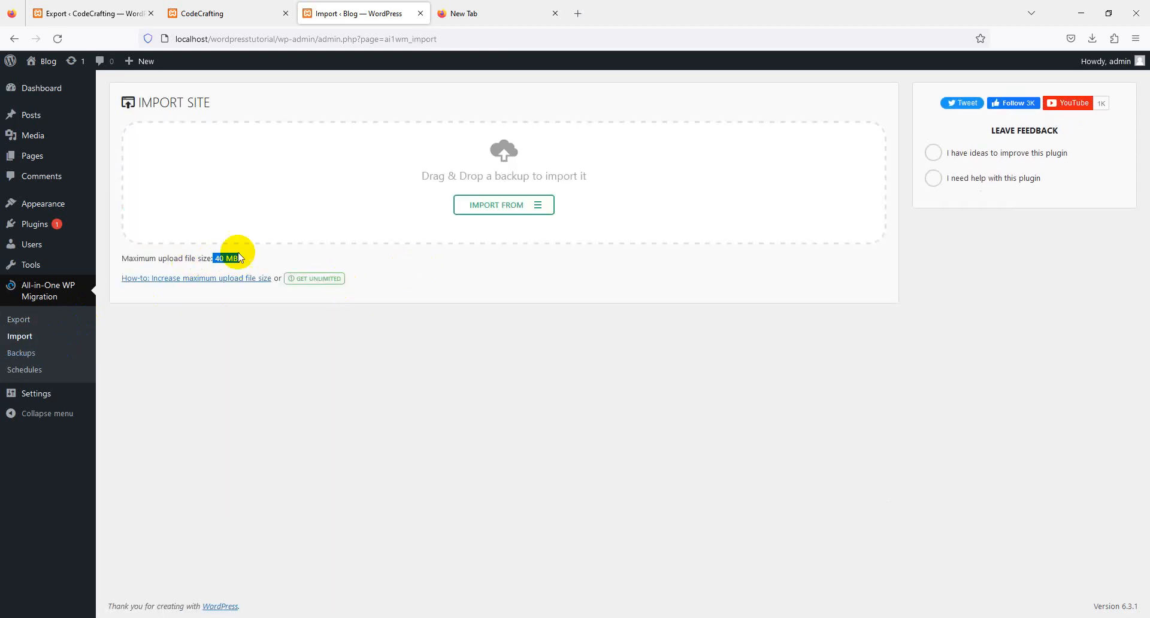
pyautogui.tripleClick(230, 259)
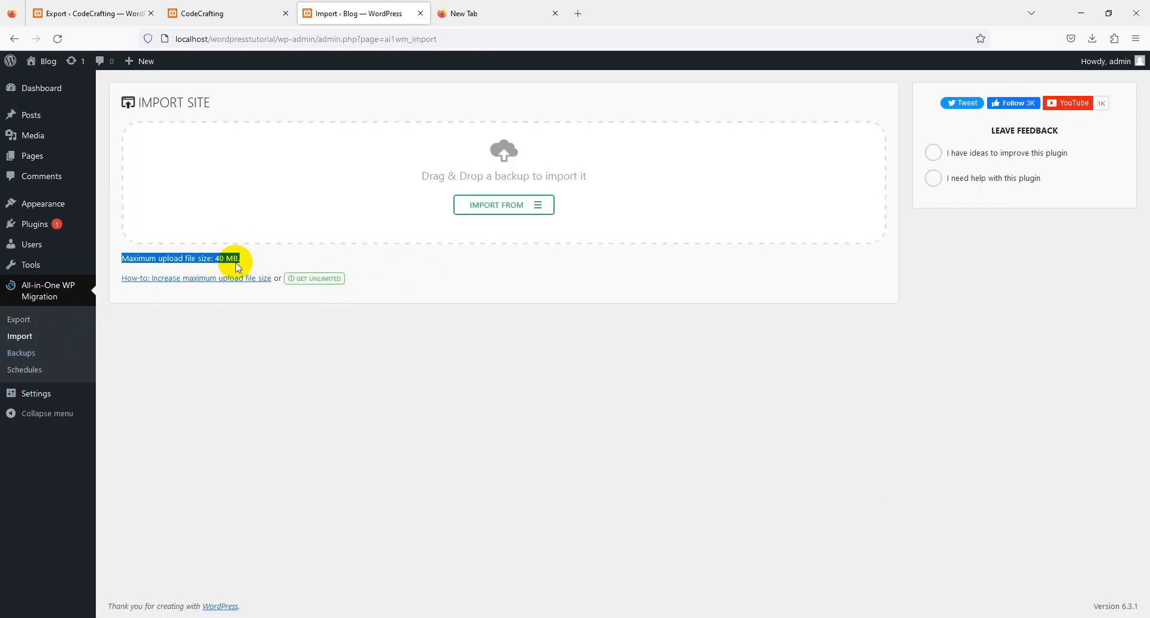
pyautogui.rightClick(320, 283)
pyautogui.click(334, 291)
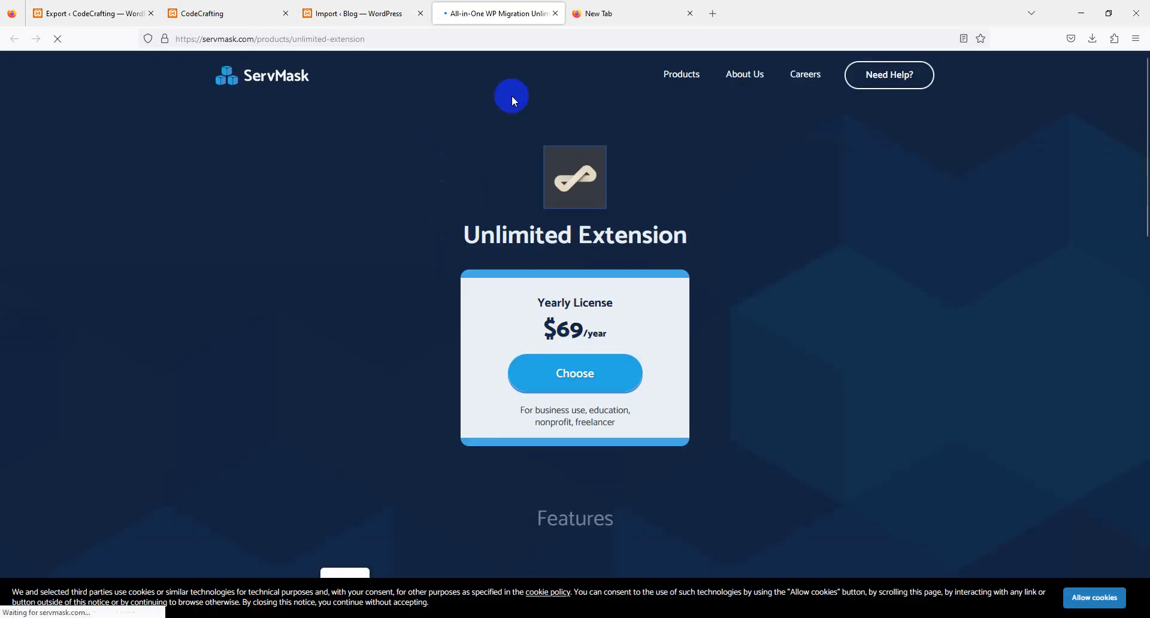
pyautogui.click(555, 13)
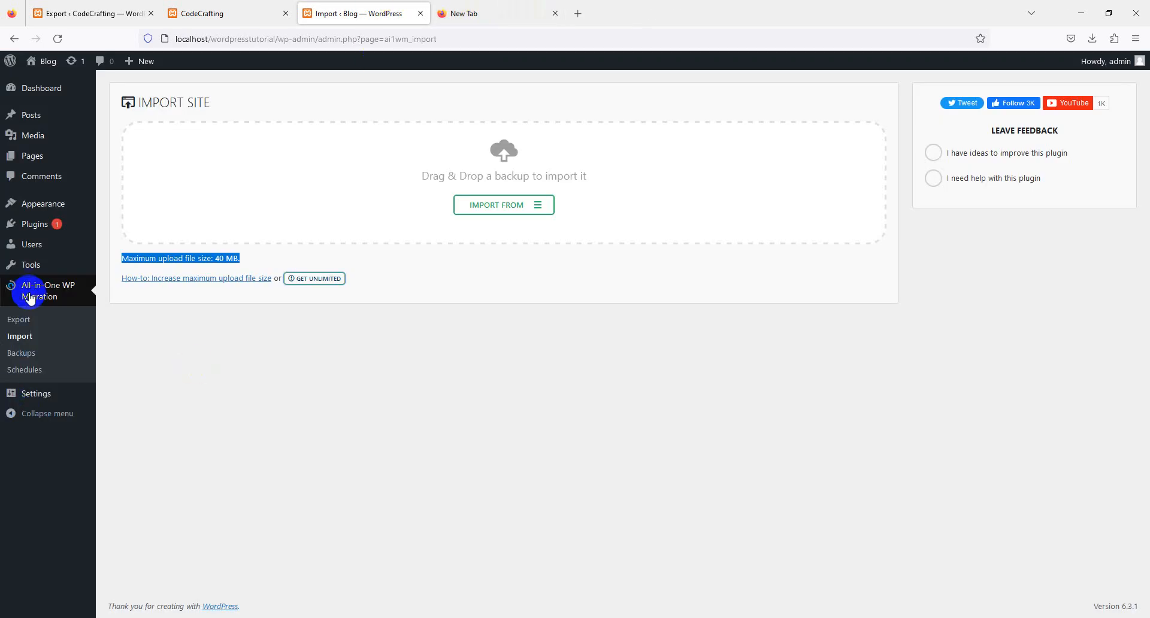
# - Search for new plugins with "increase upload", and install and activate Increase upload file size & Maximum Execution Time limit
pyautogui.moveTo(44, 223)
pyautogui.click(124, 241)
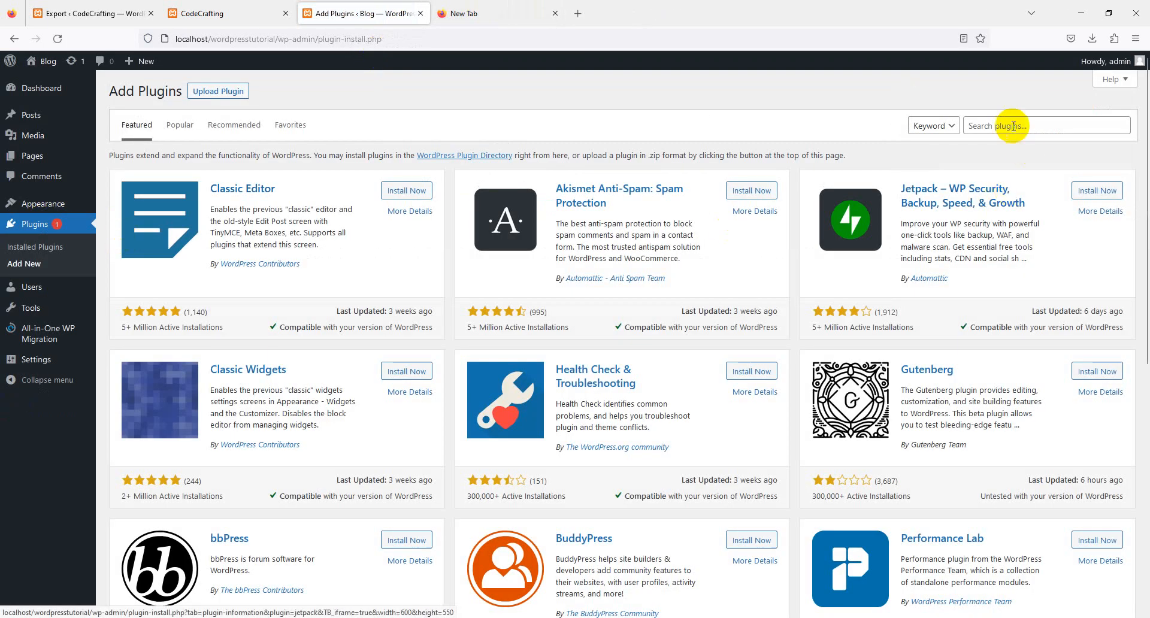
pyautogui.click(1012, 126)
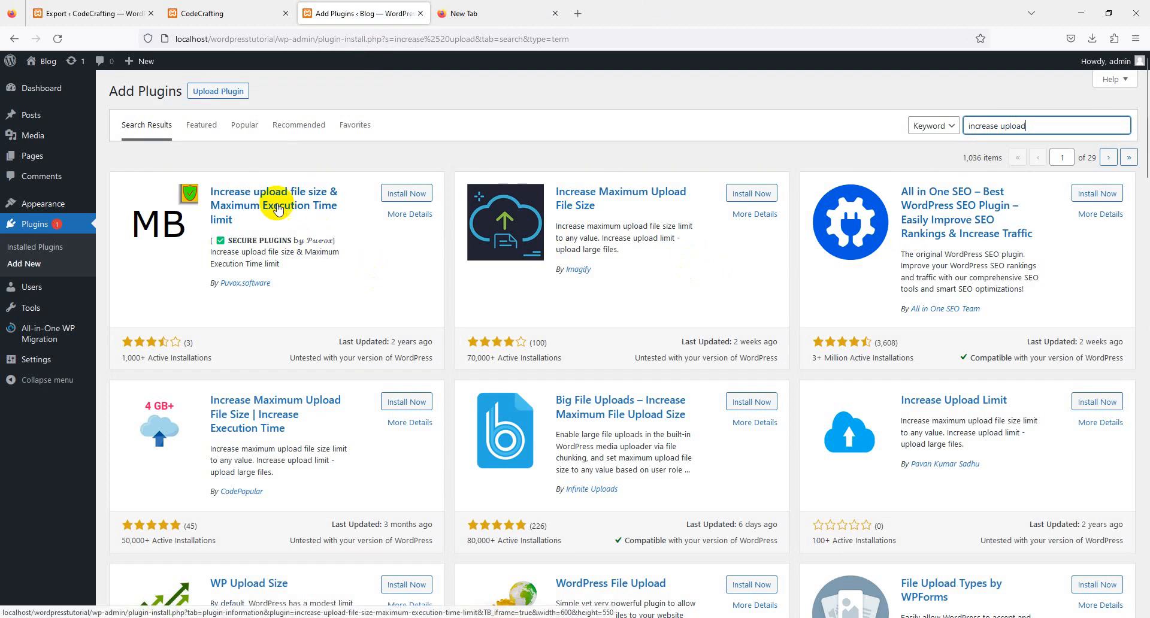
pyautogui.click(413, 197)
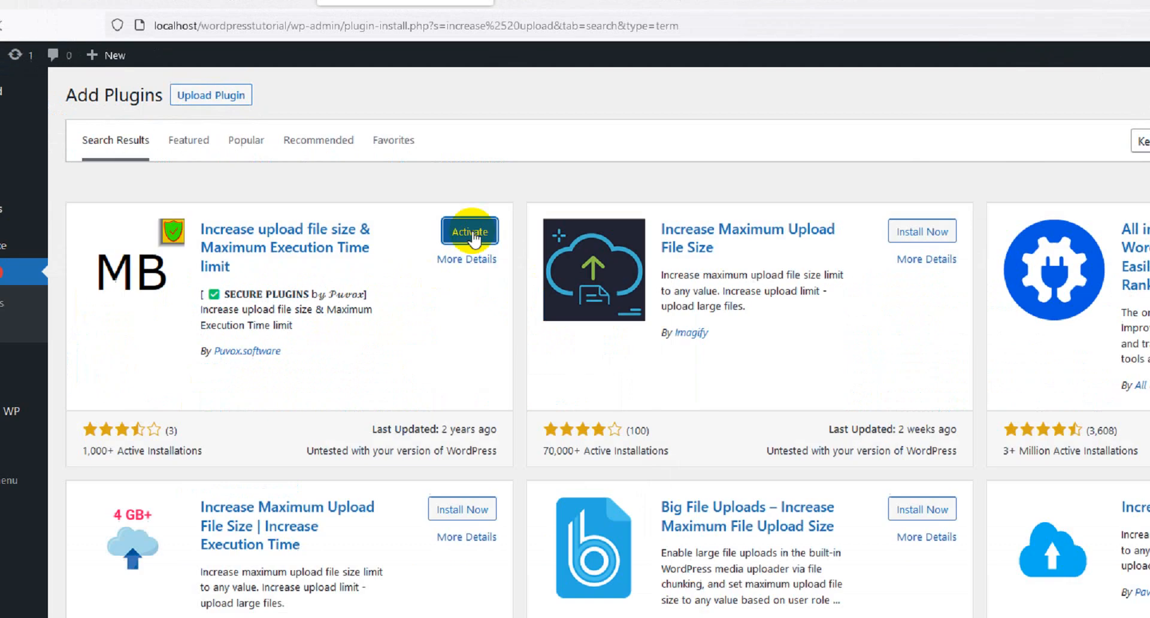
pyautogui.click(588, 312)
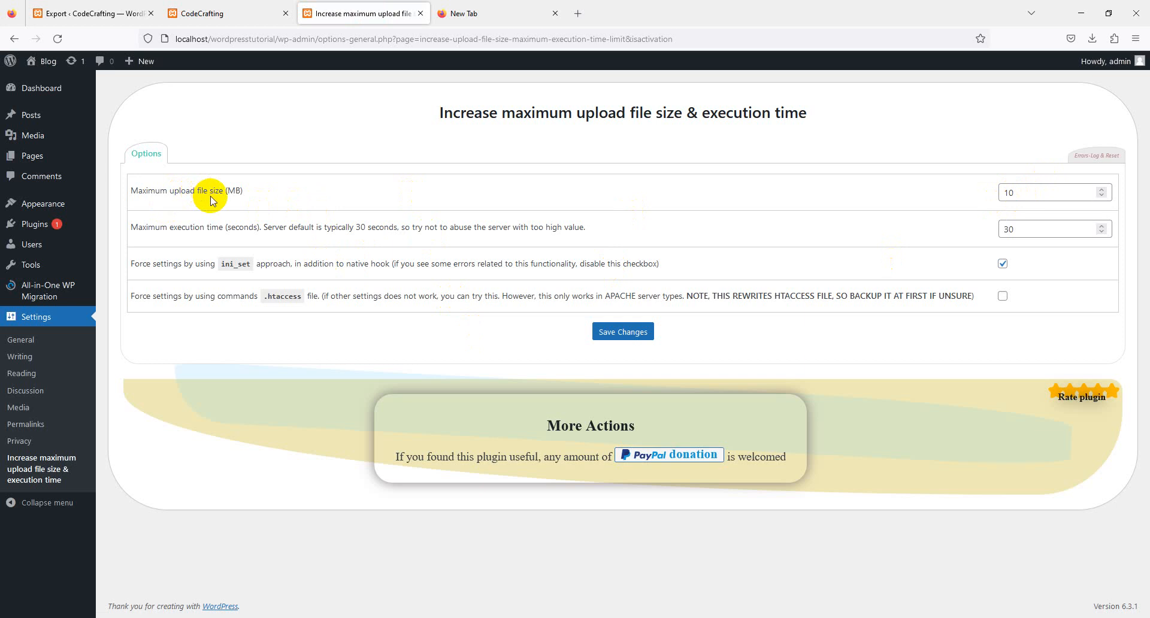
# - Set the maximum upload file size to 8000 MB, save it, and check the limit on All-in-One WP Migration's import page
pyautogui.click(1065, 184)
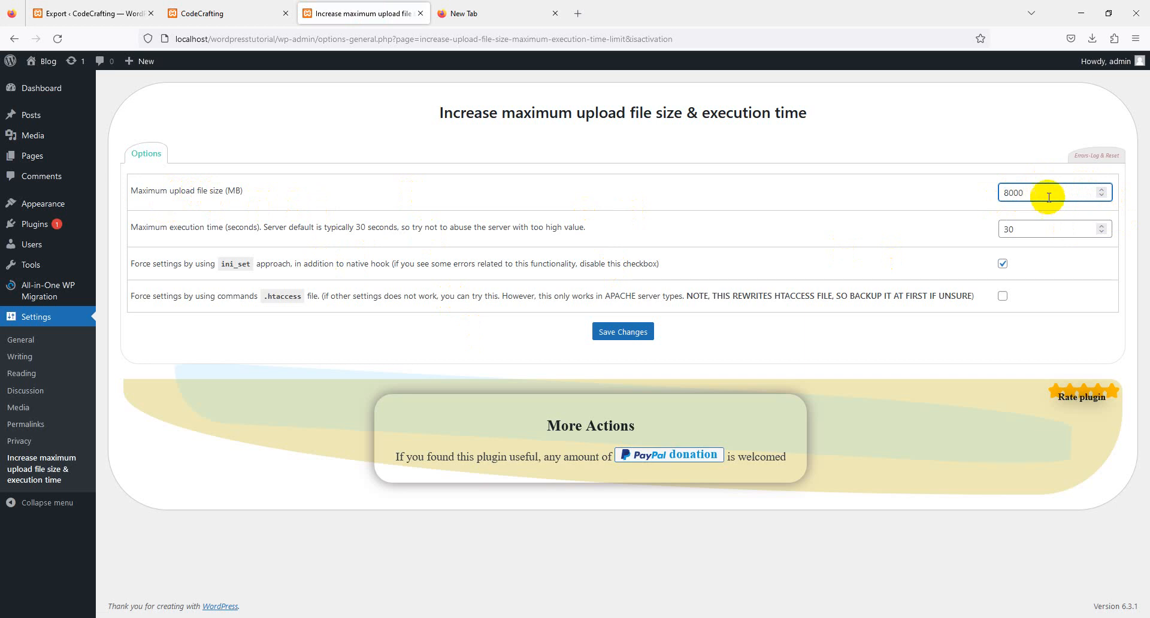
pyautogui.click(642, 334)
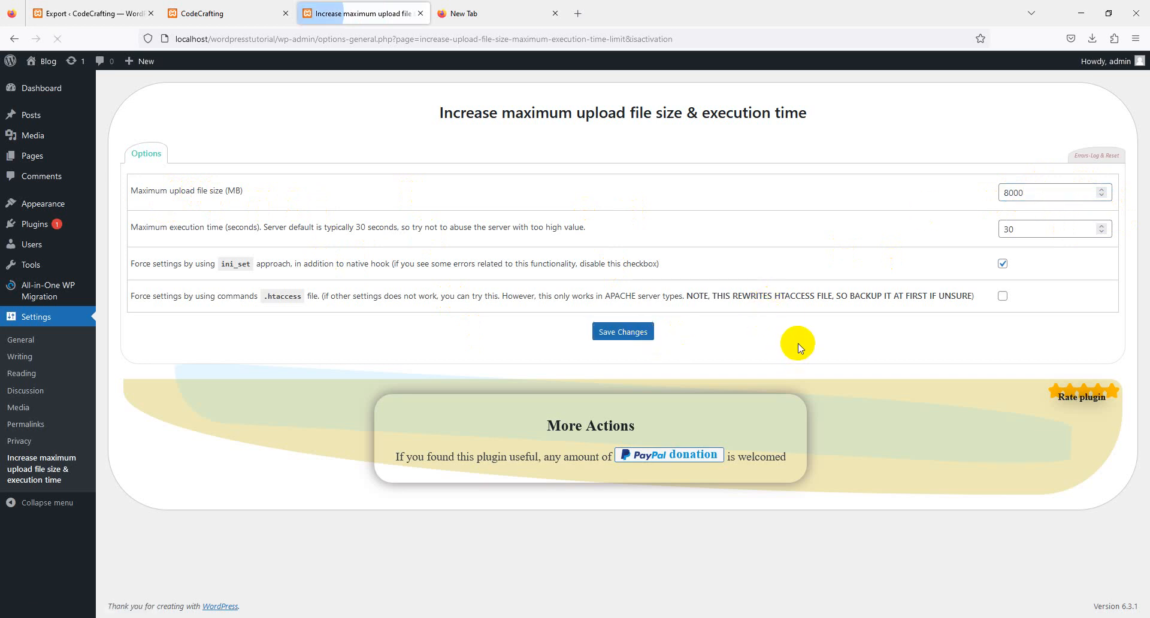
pyautogui.moveTo(55, 306)
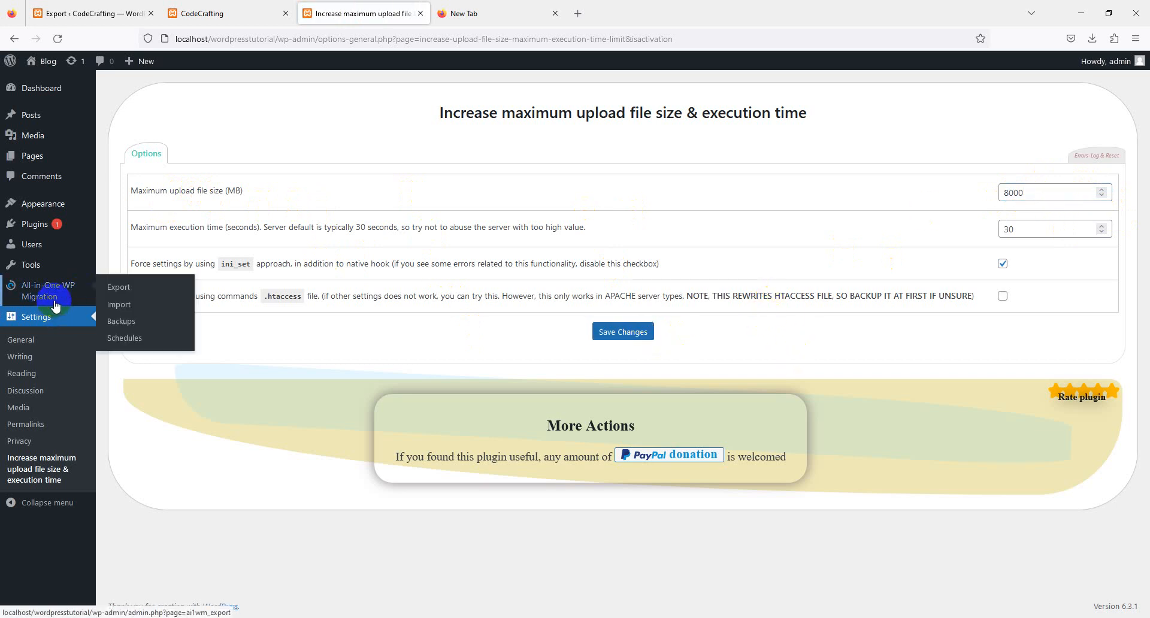
pyautogui.click(139, 302)
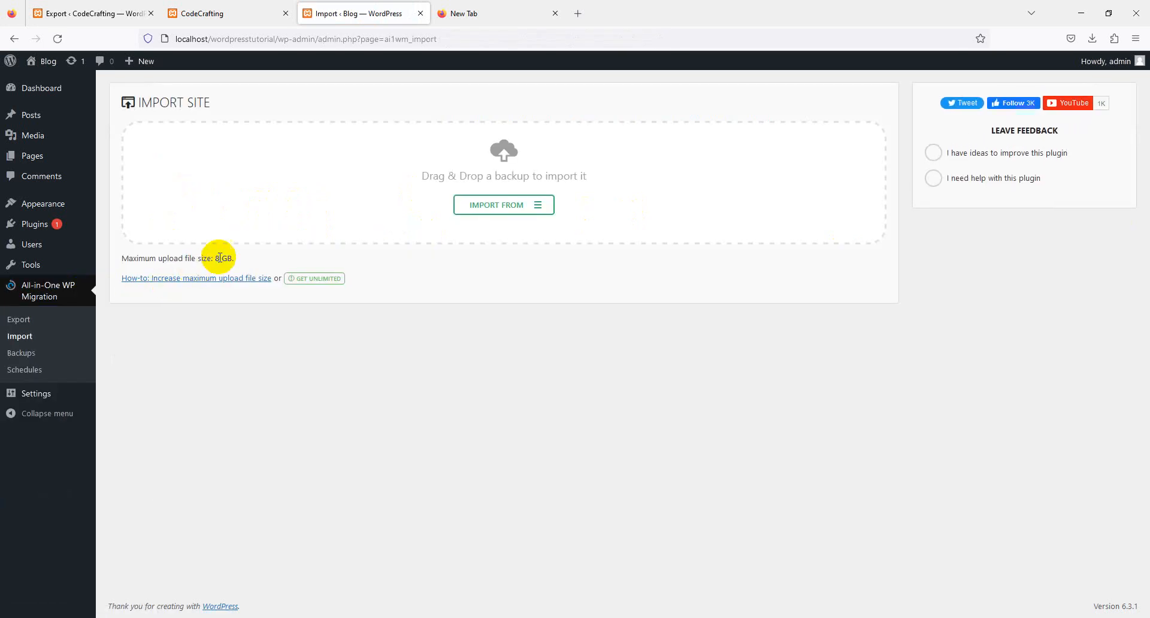
pyautogui.moveTo(214, 258); pyautogui.dragTo(234, 258)
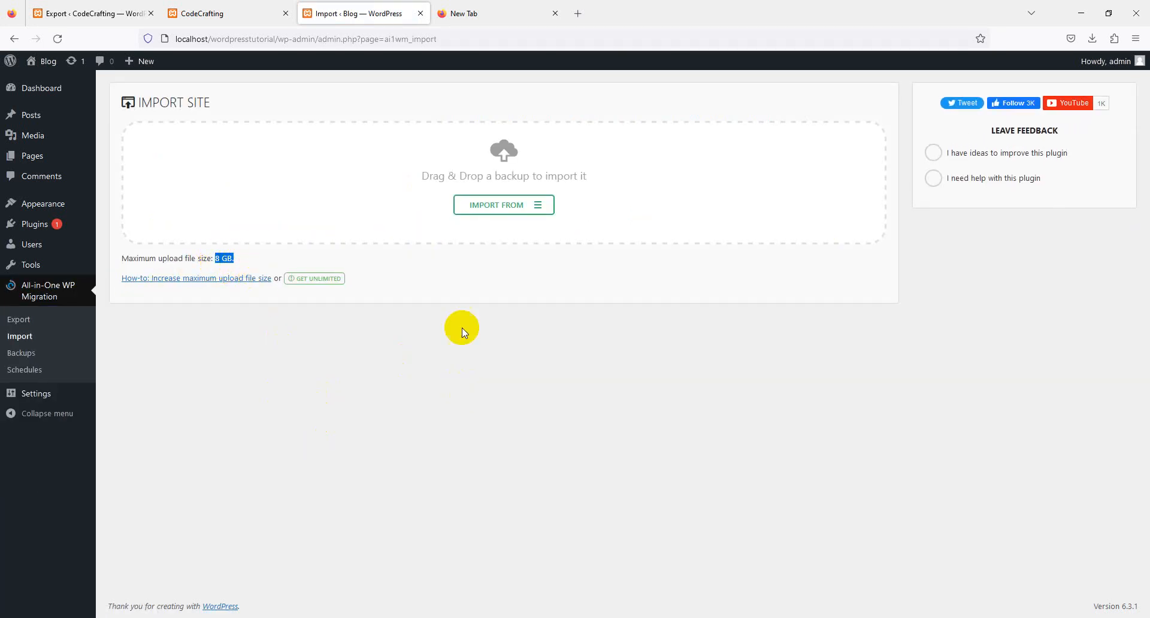
# - Retry the browser download of the exported CodeCrafting .wpress archive
pyautogui.click(1092, 38)
pyautogui.click(1085, 68)
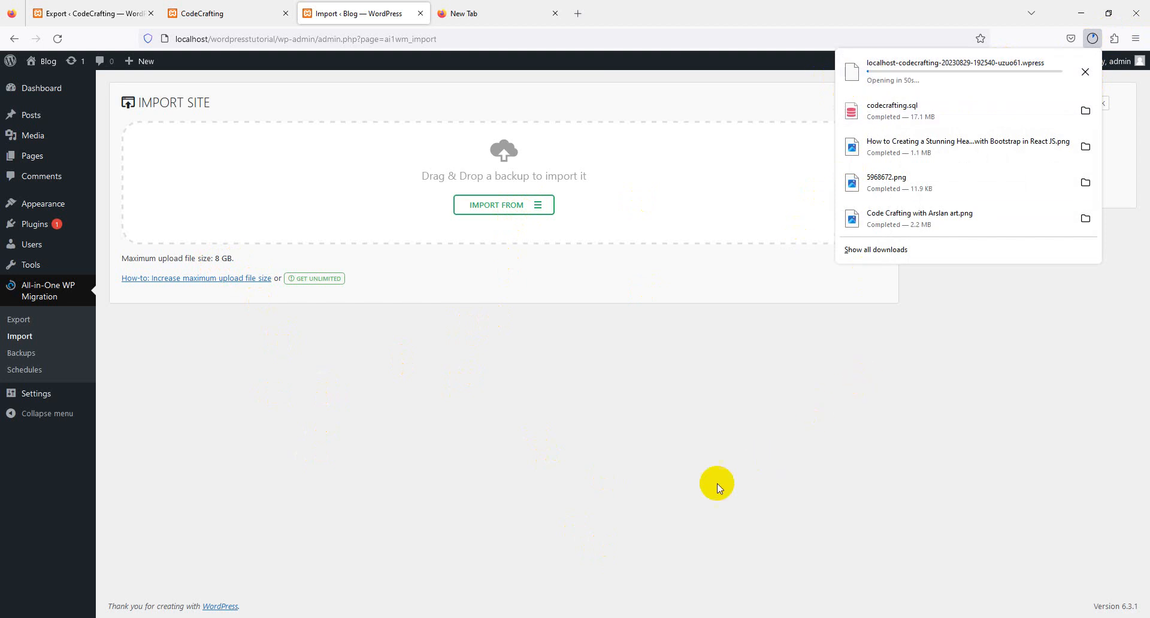
pyautogui.click(707, 478)
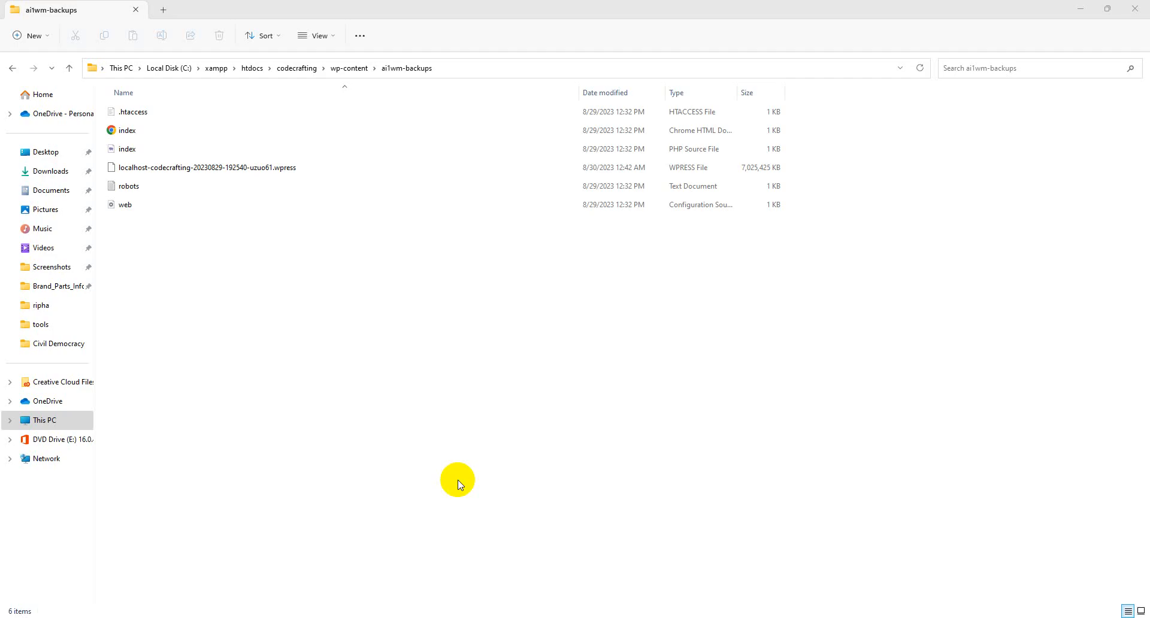
# - Select the exported .wpress archive in File Explorer's ai1wm-backups folder and check its download status in the browser
pyautogui.click(304, 171)
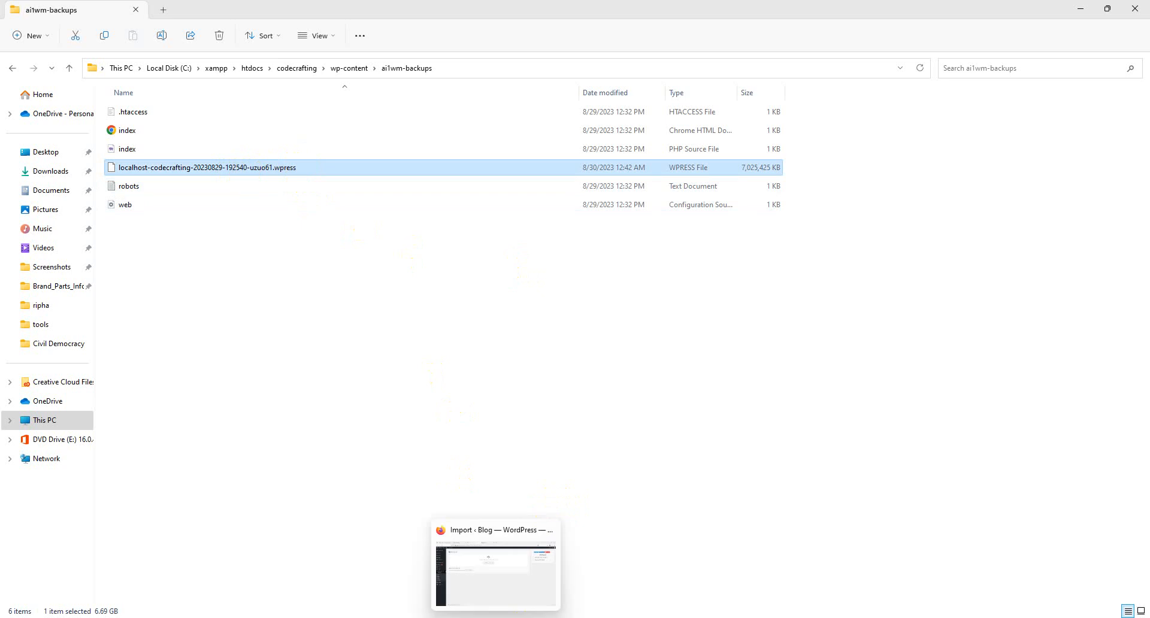
pyautogui.click(496, 616)
pyautogui.click(1091, 37)
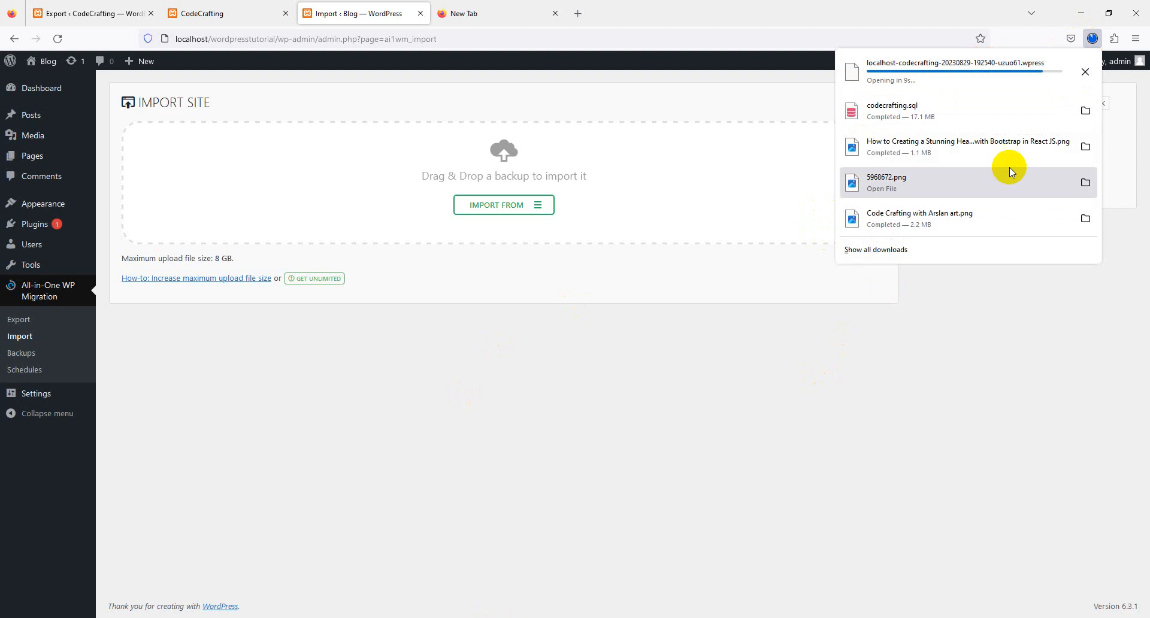
pyautogui.click(848, 411)
pyautogui.click(1092, 38)
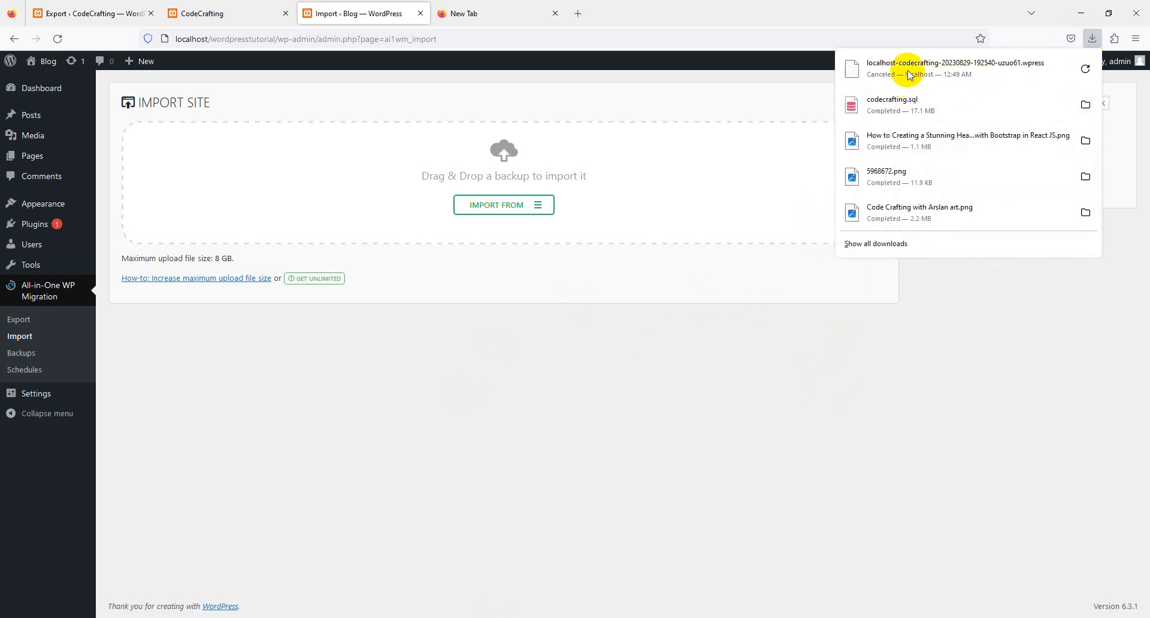
pyautogui.click(705, 449)
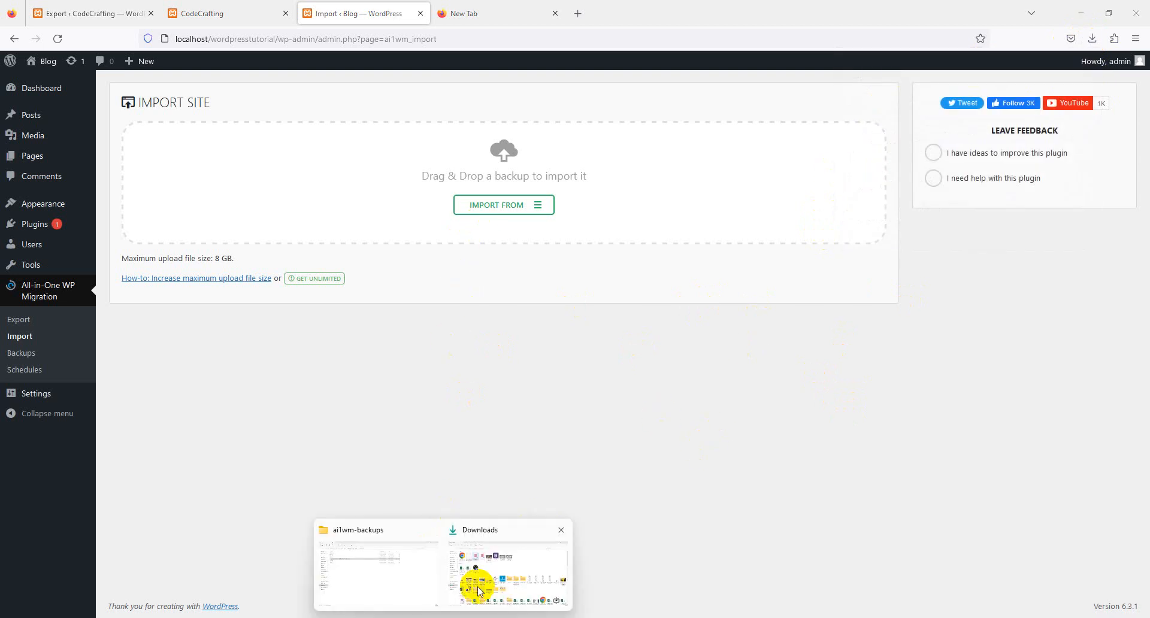
# - Show the full path of the ai1wm-backups folder in File Explorer and return to the Blog site's import page
pyautogui.click(392, 563)
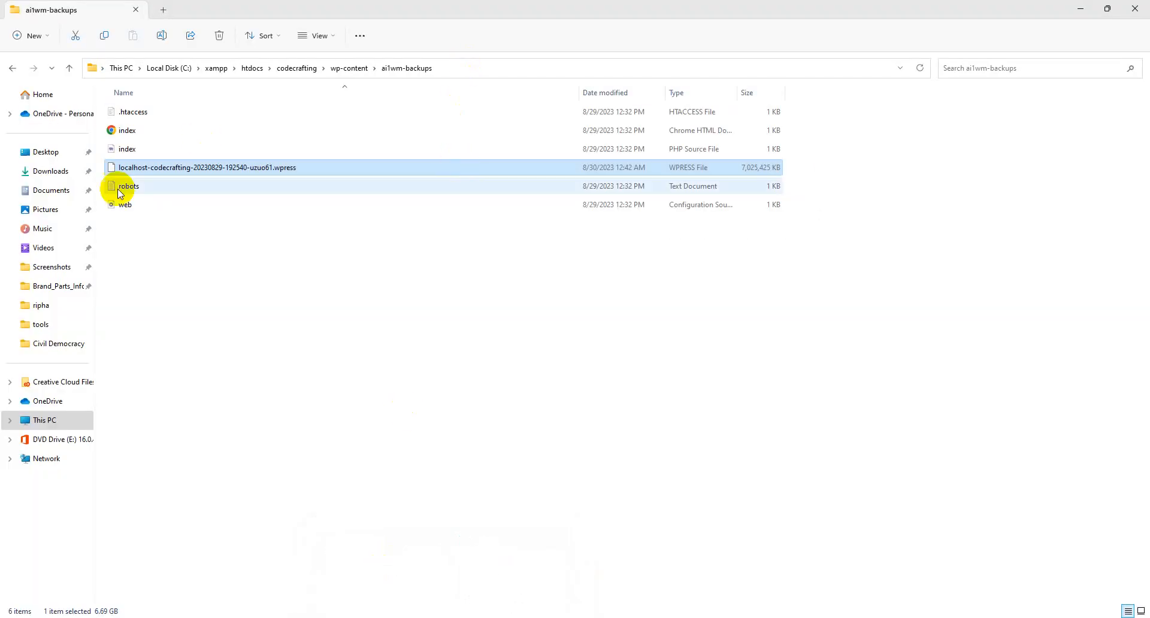
pyautogui.click(490, 67)
pyautogui.hotkey('ctrl', 'c')
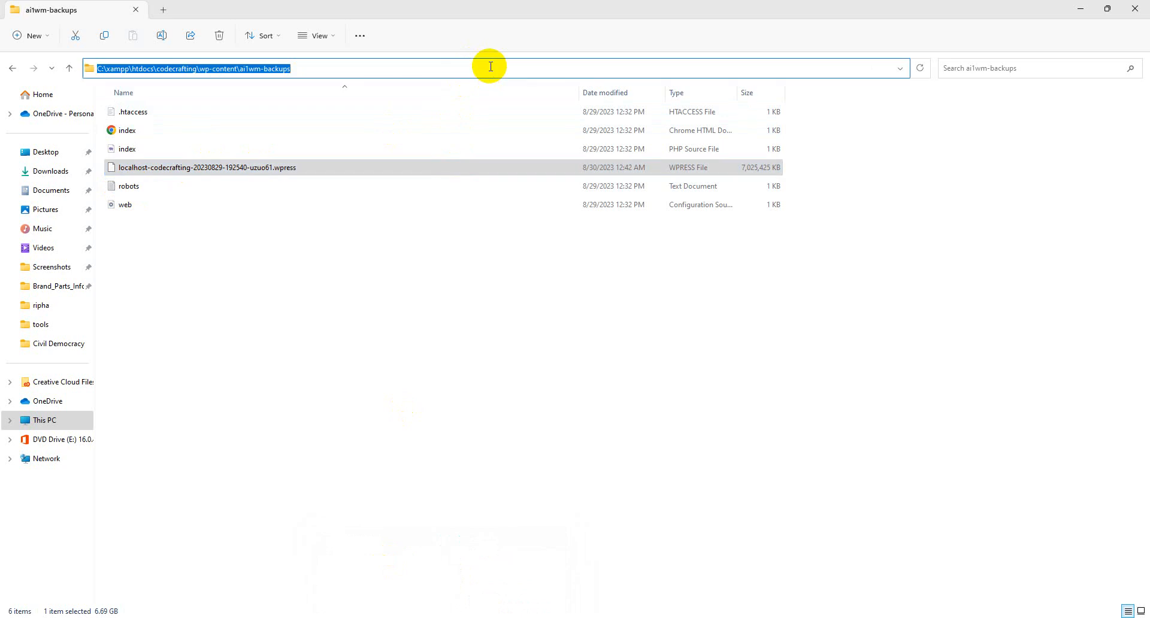
pyautogui.click(1080, 8)
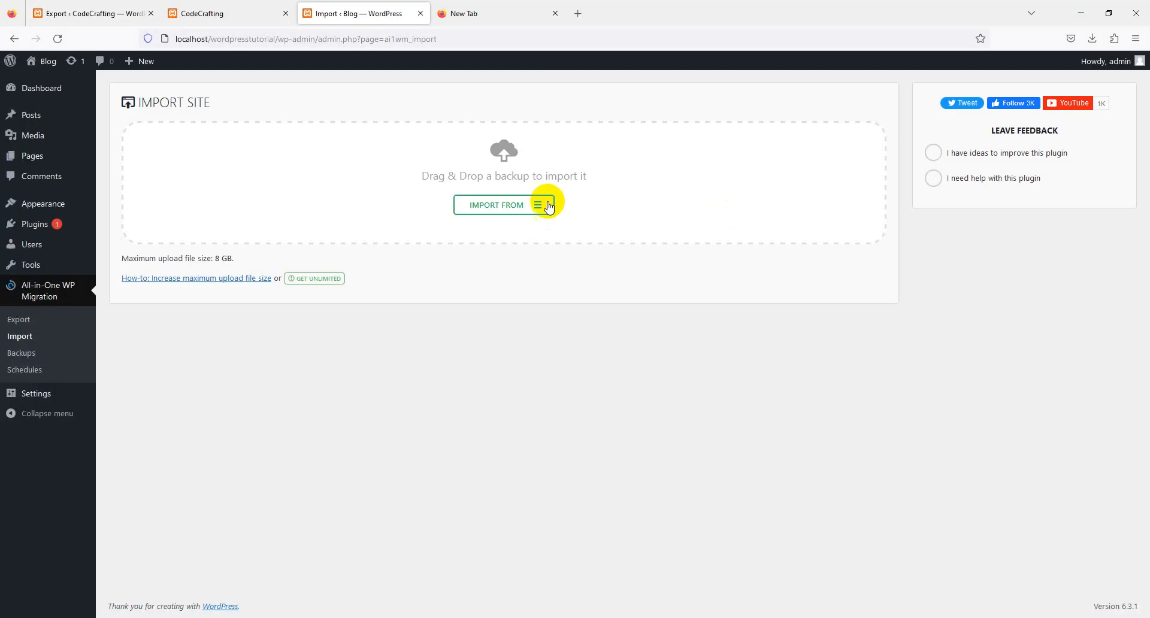
# - Import the localhost-codecrafting .wpress archive from C:\xampp\htdocs\codecrafting\wp-content\ai1wm-backups into the Blog site as a file
pyautogui.click(549, 207)
pyautogui.click(546, 231)
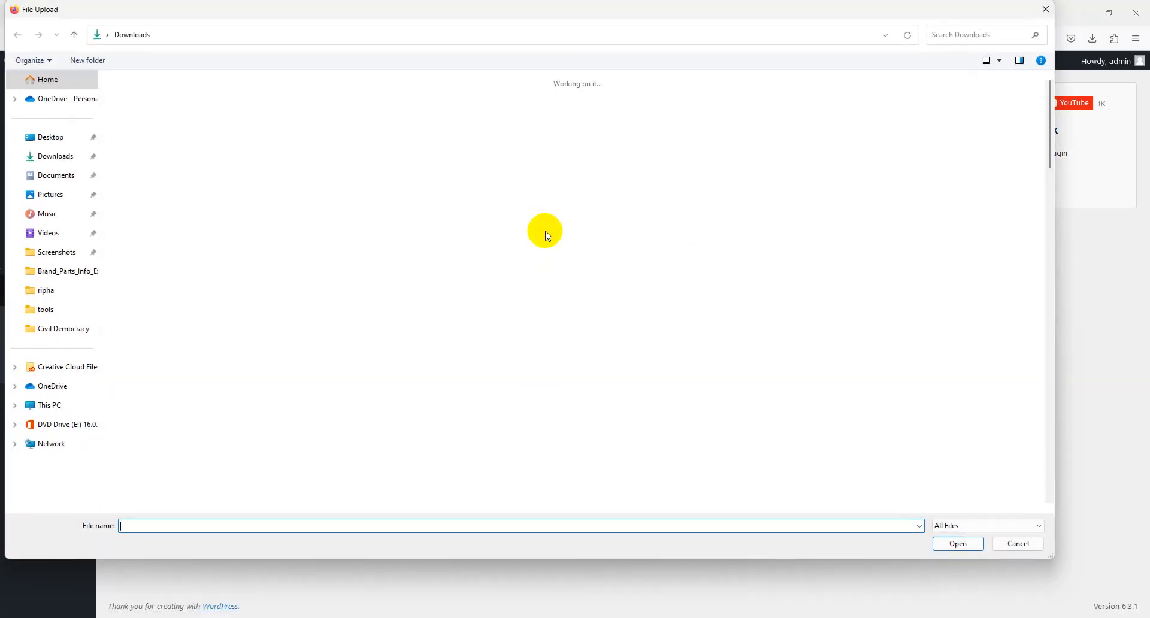
pyautogui.click(316, 36)
pyautogui.hotkey('ctrl', 'v')
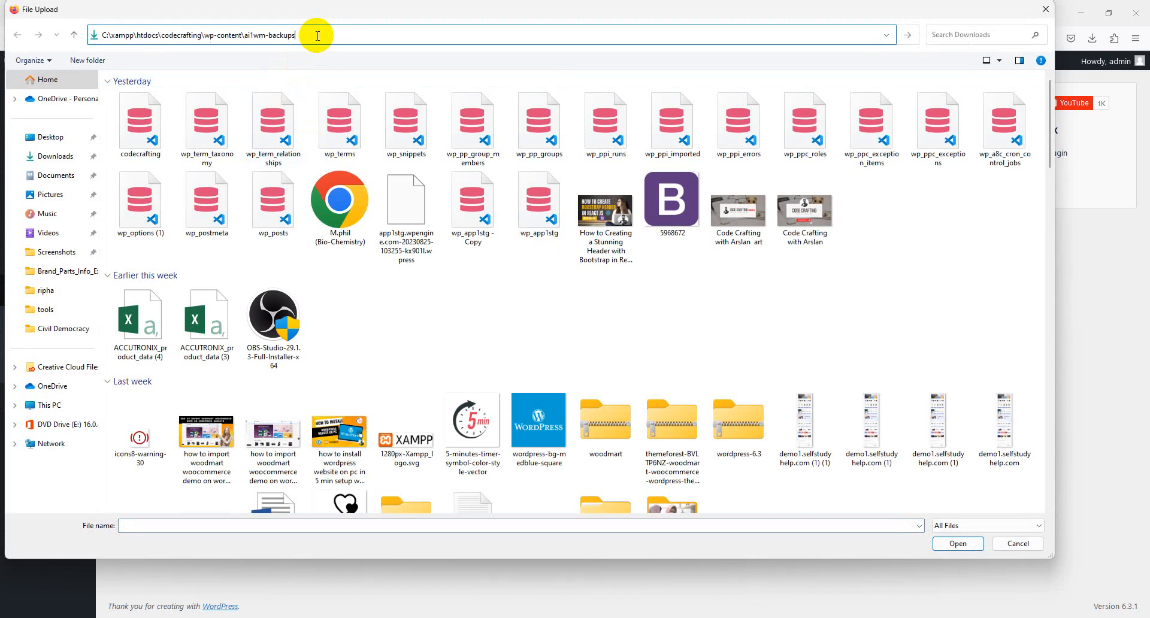
pyautogui.press('Return')
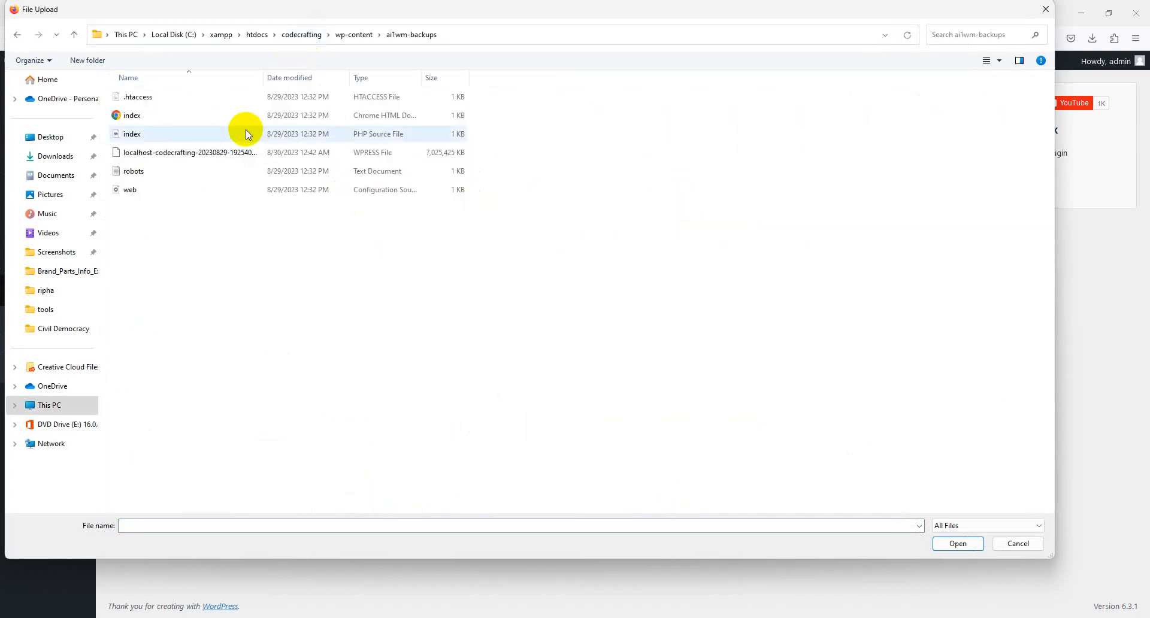
pyautogui.doubleClick(238, 150)
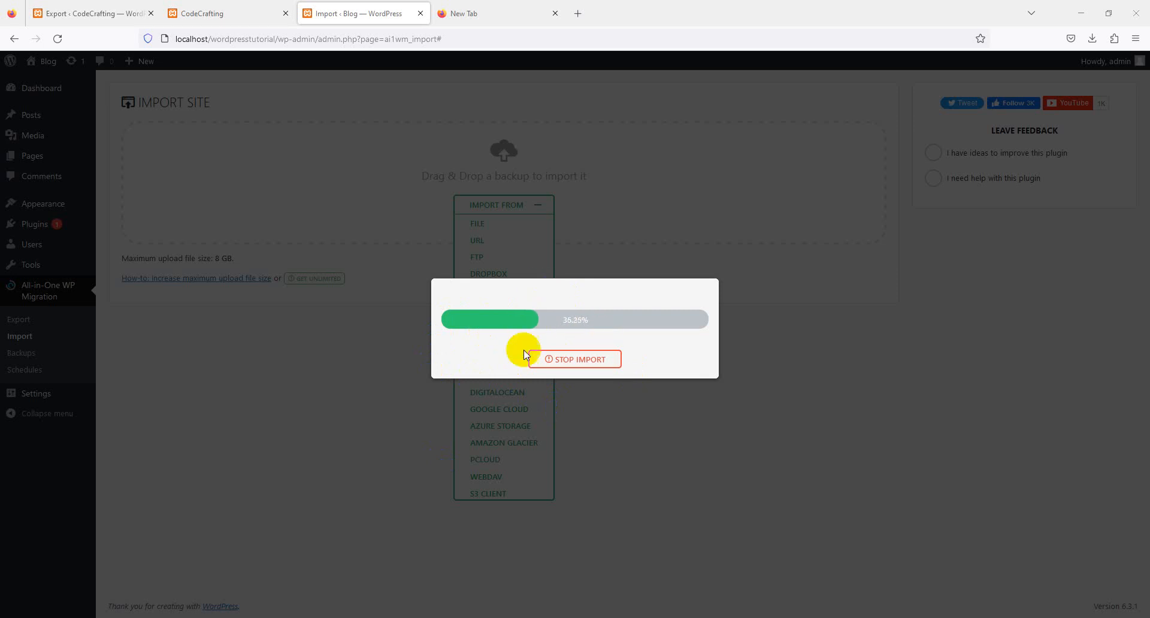
# - Look over the CodeCrafting site's home page from its top banner to the delivery sections
pyautogui.click(257, 12)
pyautogui.scroll(6, 419, 251)
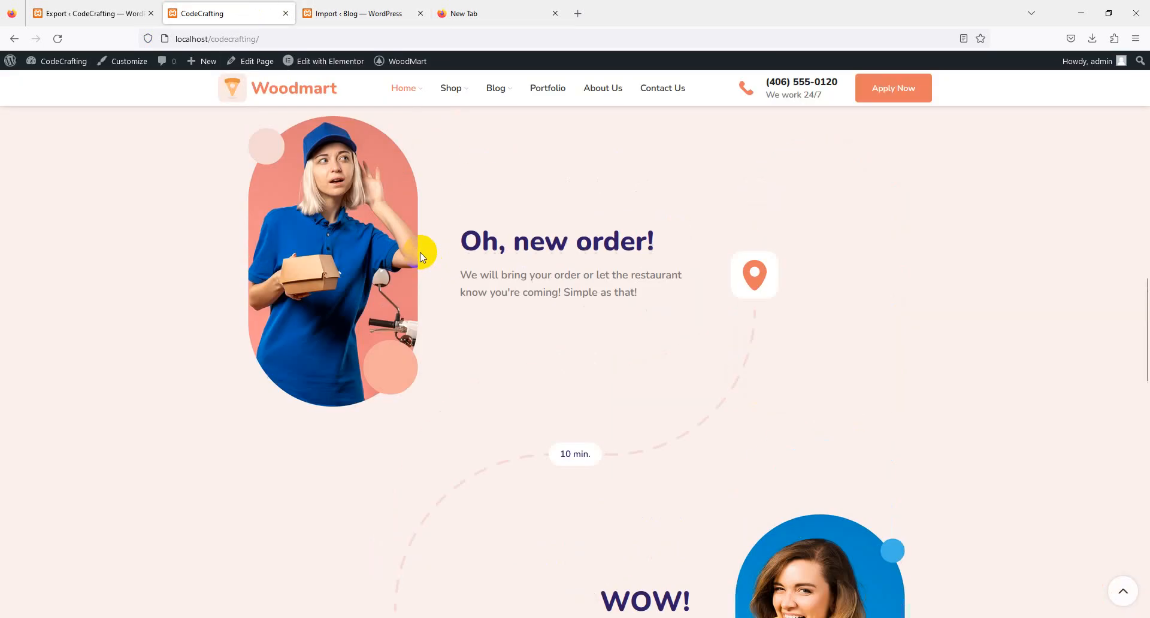
pyautogui.scroll(-5, 383, 245)
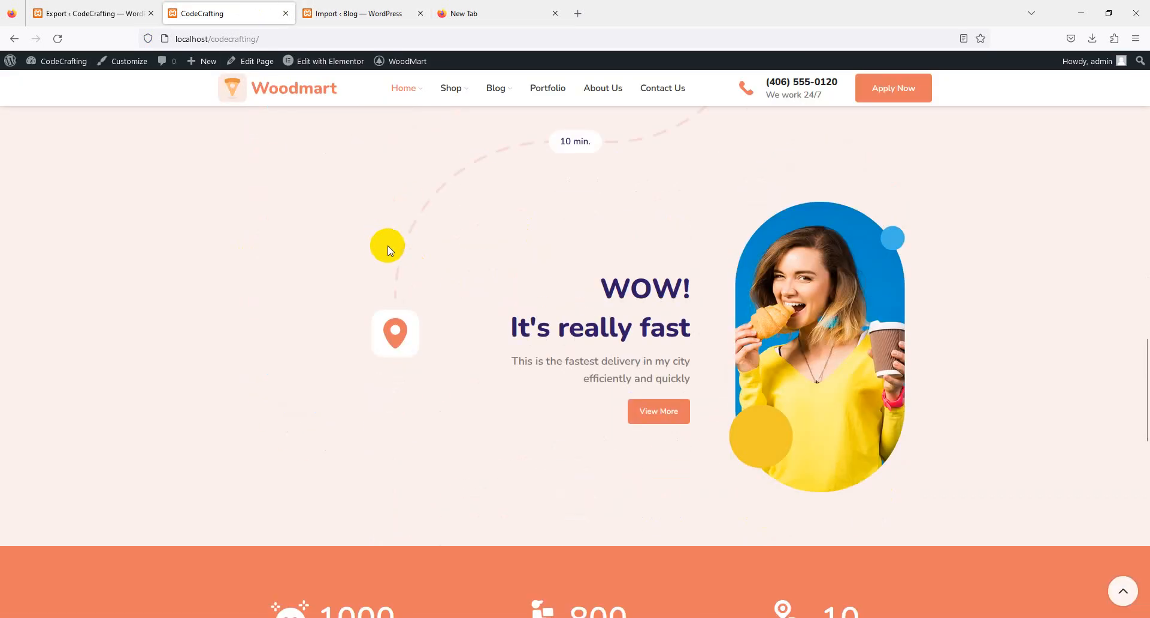
pyautogui.scroll(15, 387, 245)
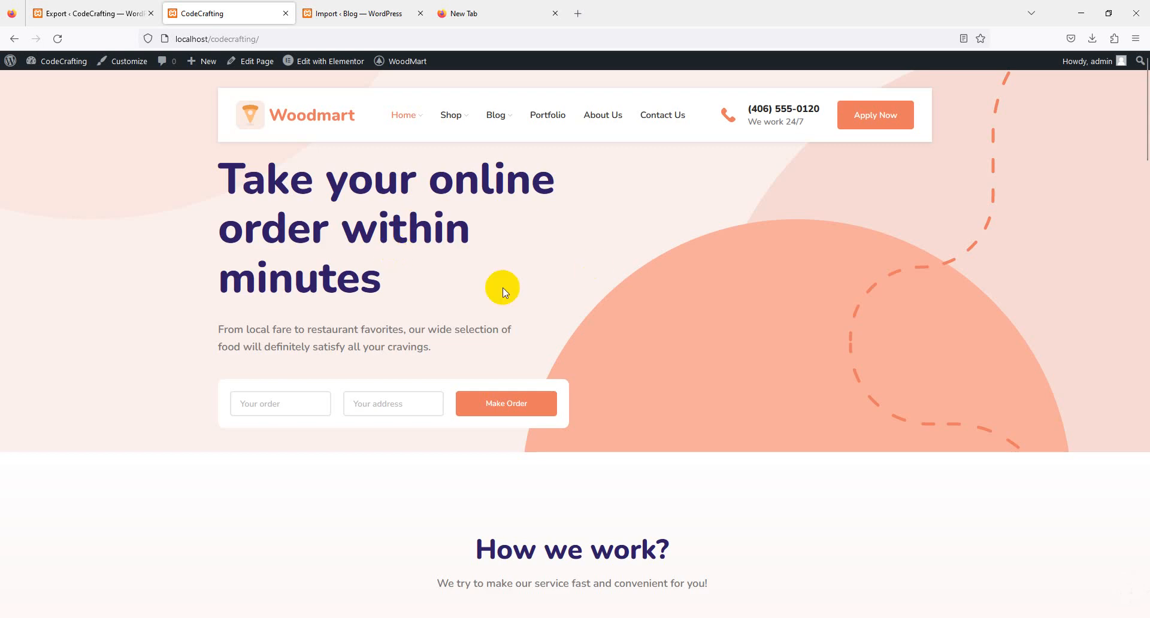
pyautogui.scroll(-10, 457, 302)
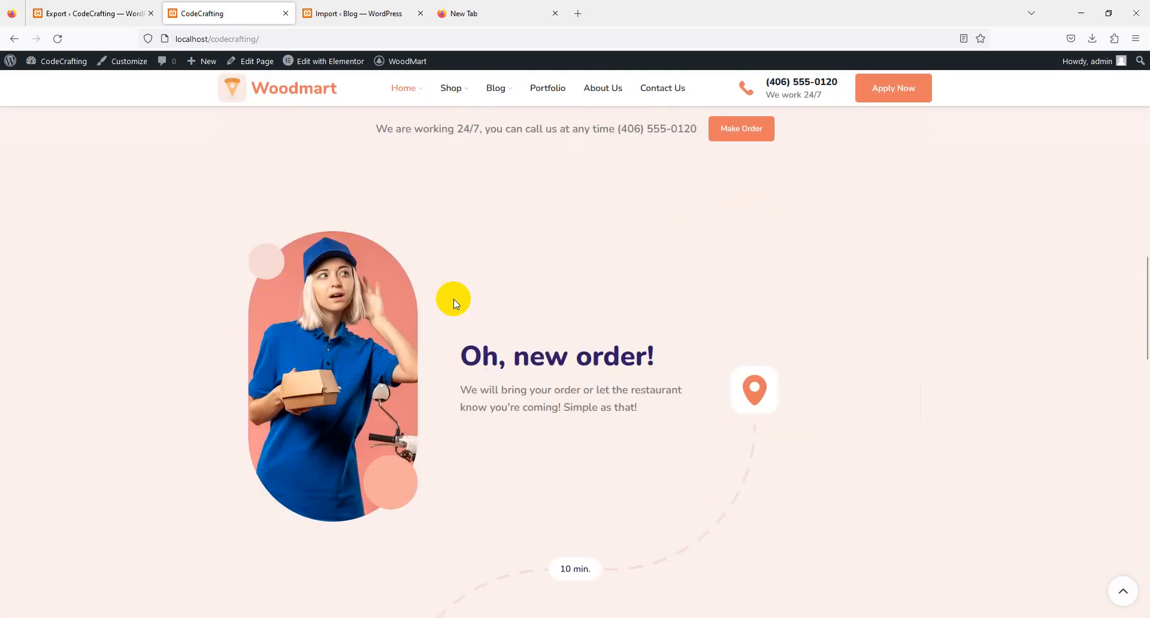